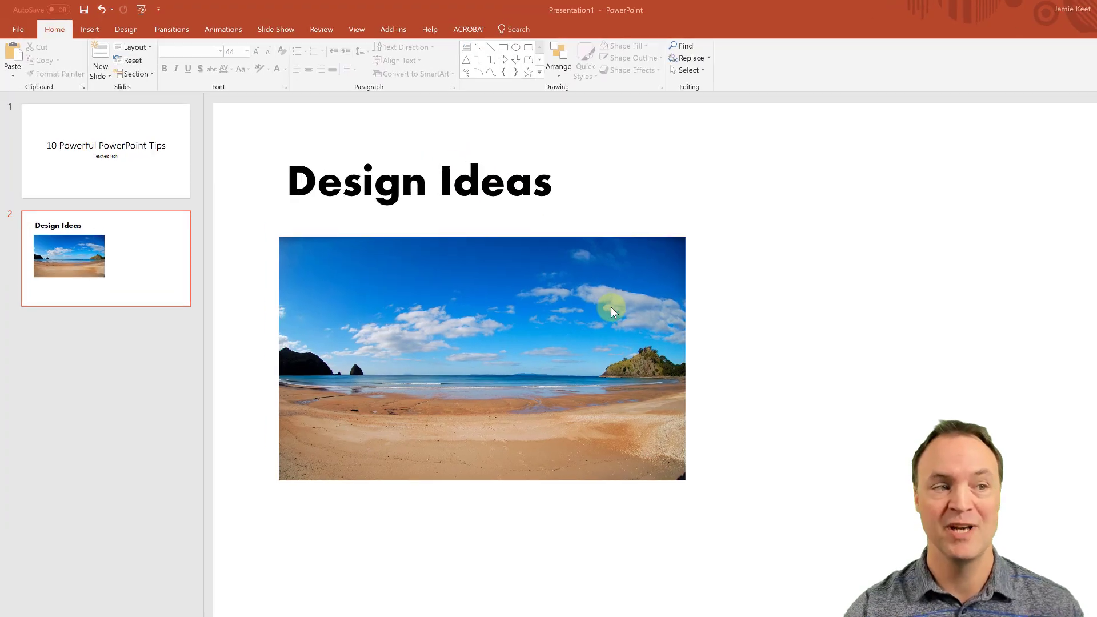
Apply the Design Ideas layout with a full-bleed beach photo and the title in a circle.
left_click(143, 34)
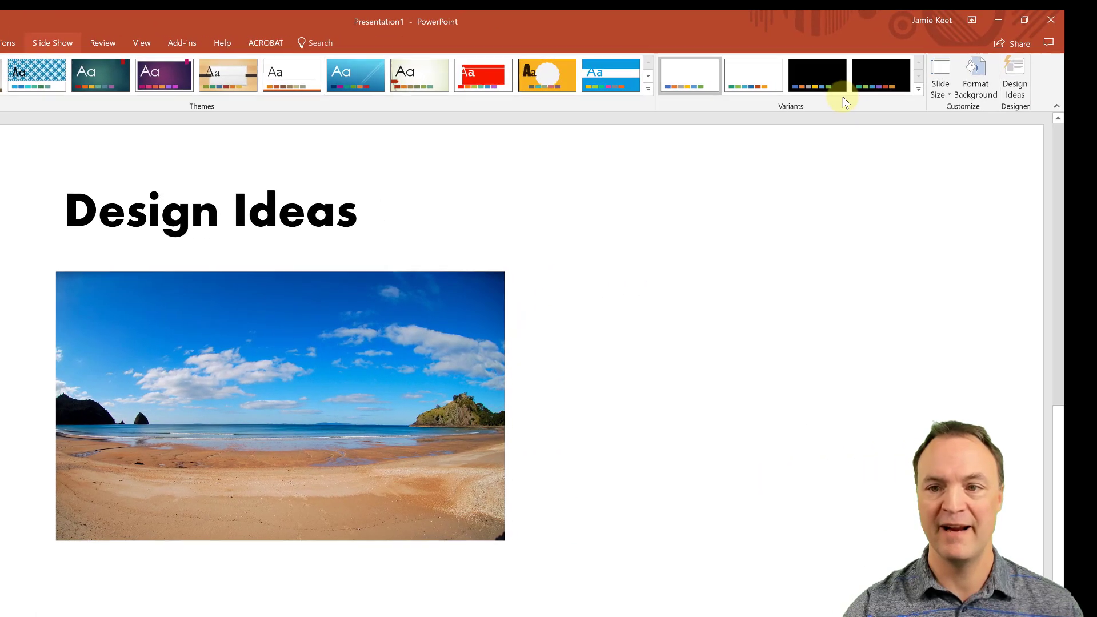
left_click(1018, 80)
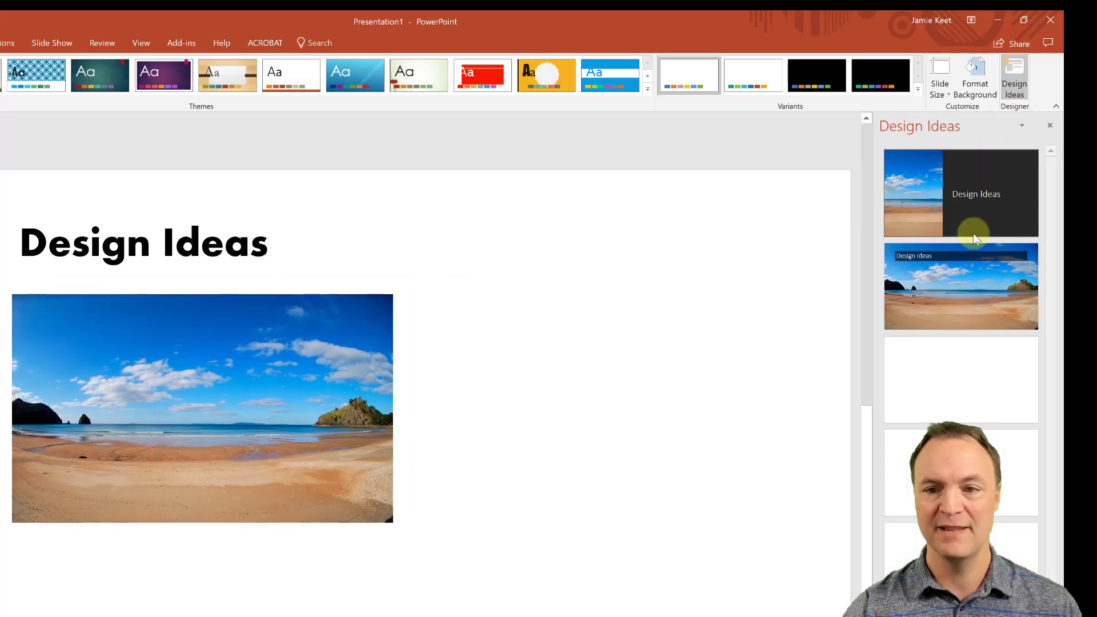
scroll(977, 269, "down", 1)
scroll(977, 274, "down", 3)
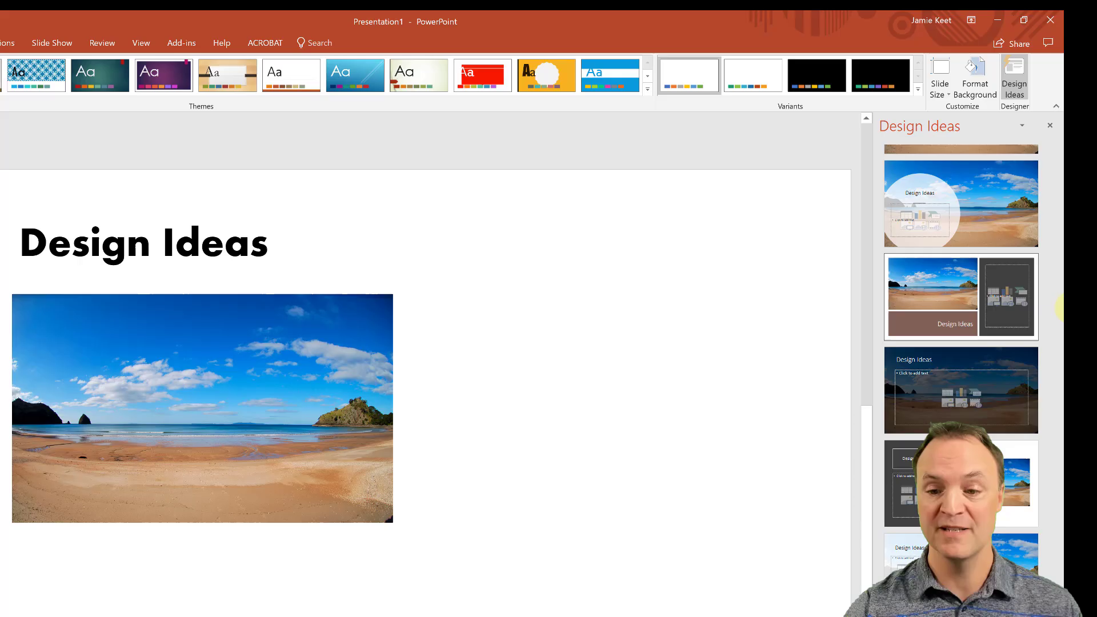
scroll(995, 300, "up", 2)
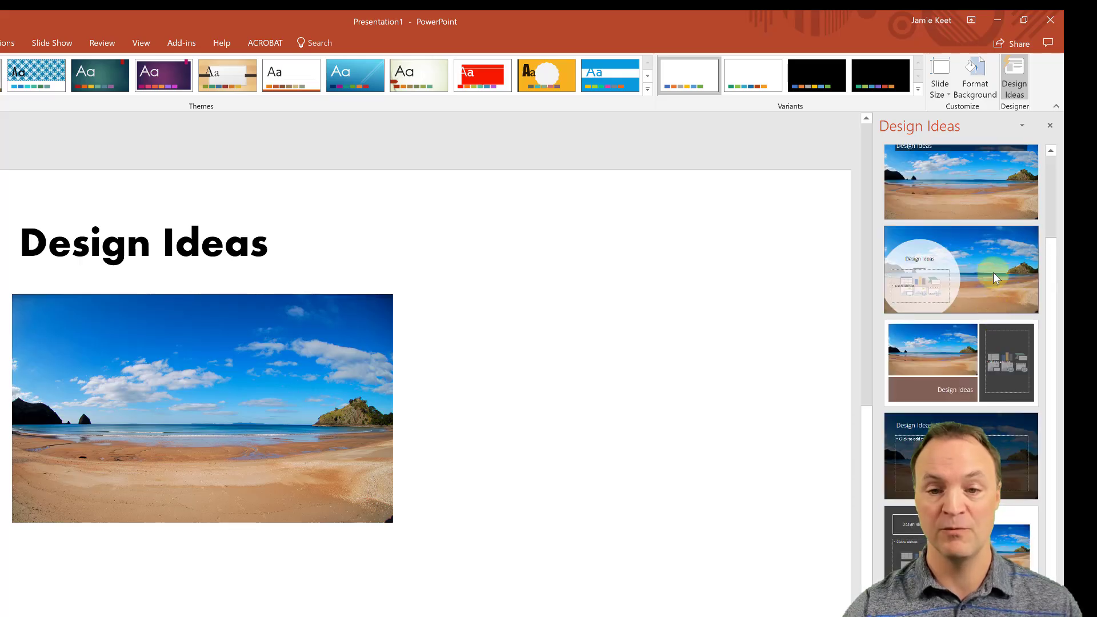
left_click(996, 272)
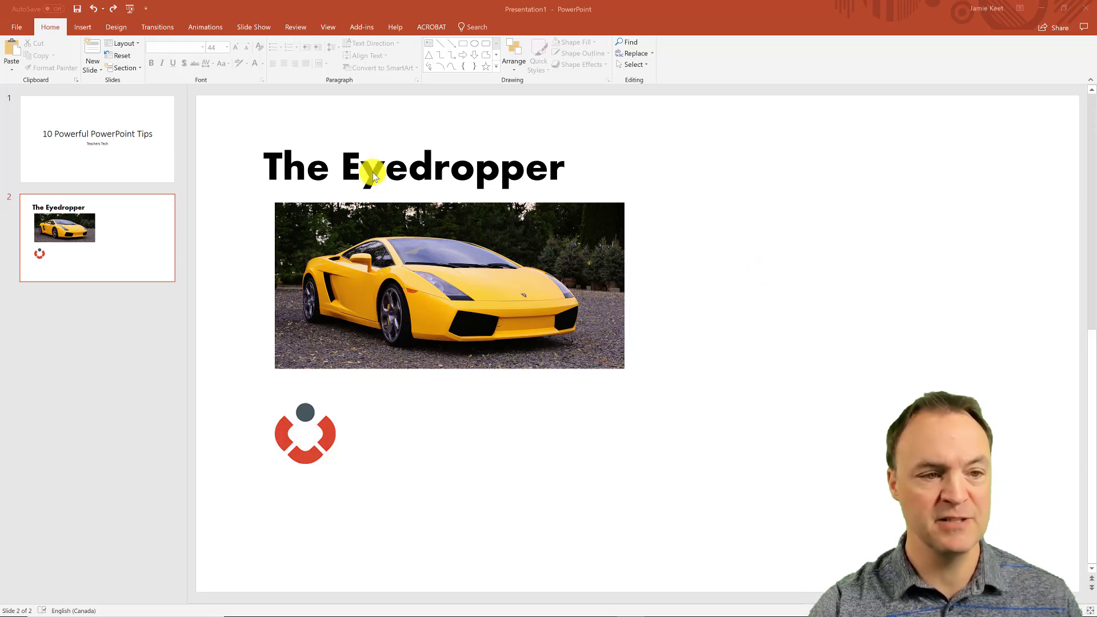
Colour the title text gold, sampled from the car with the Eyedropper.
left_click_drag(564, 169, 311, 166)
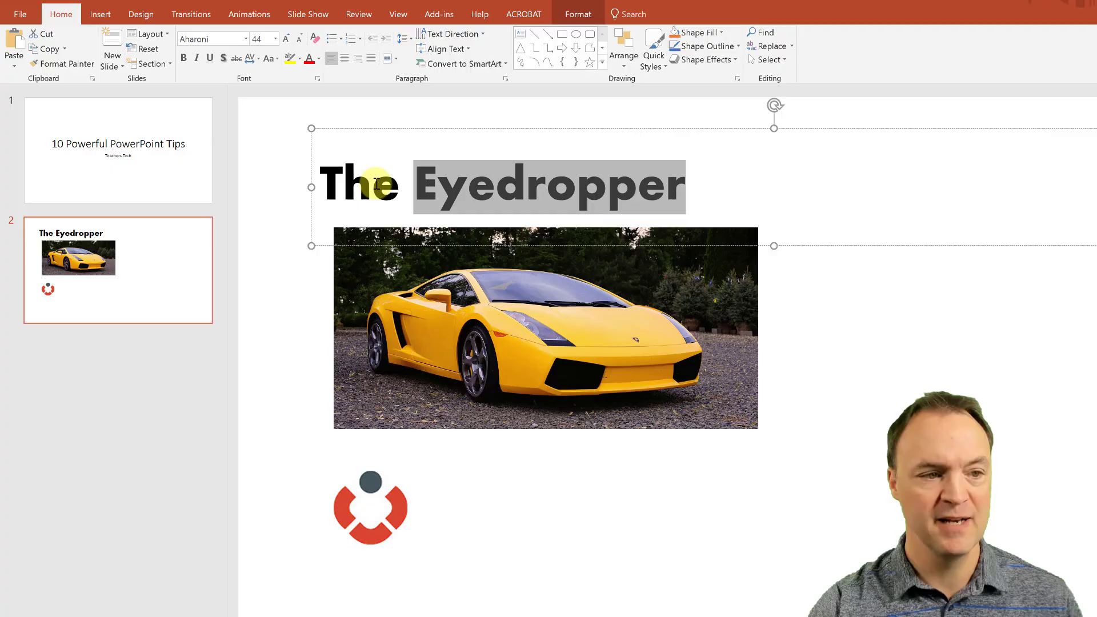
left_click_drag(378, 184, 357, 156)
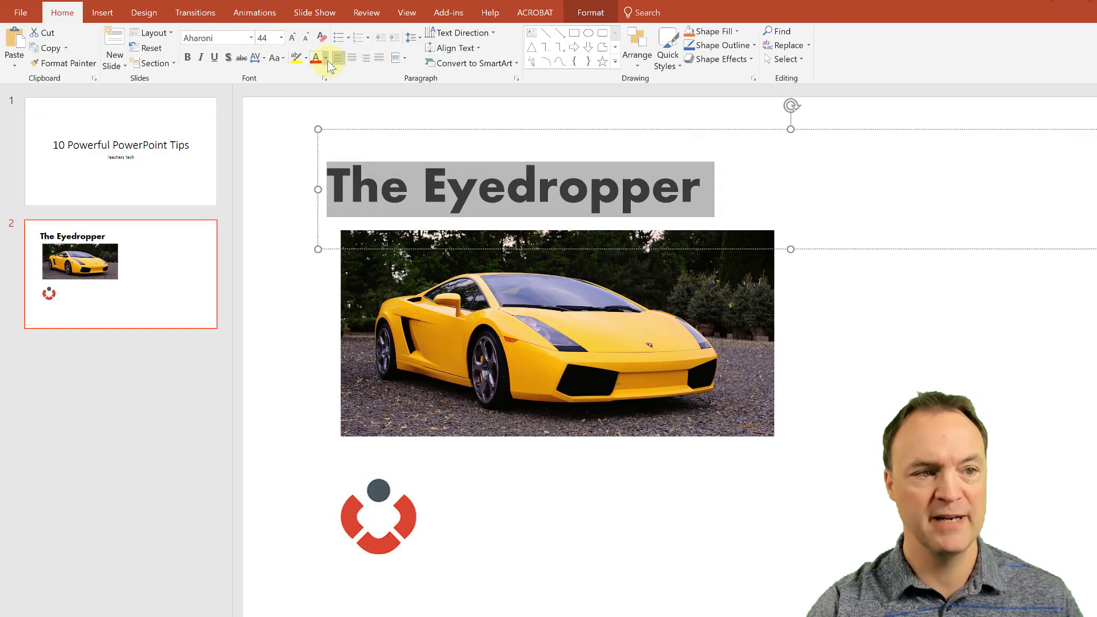
left_click(326, 60)
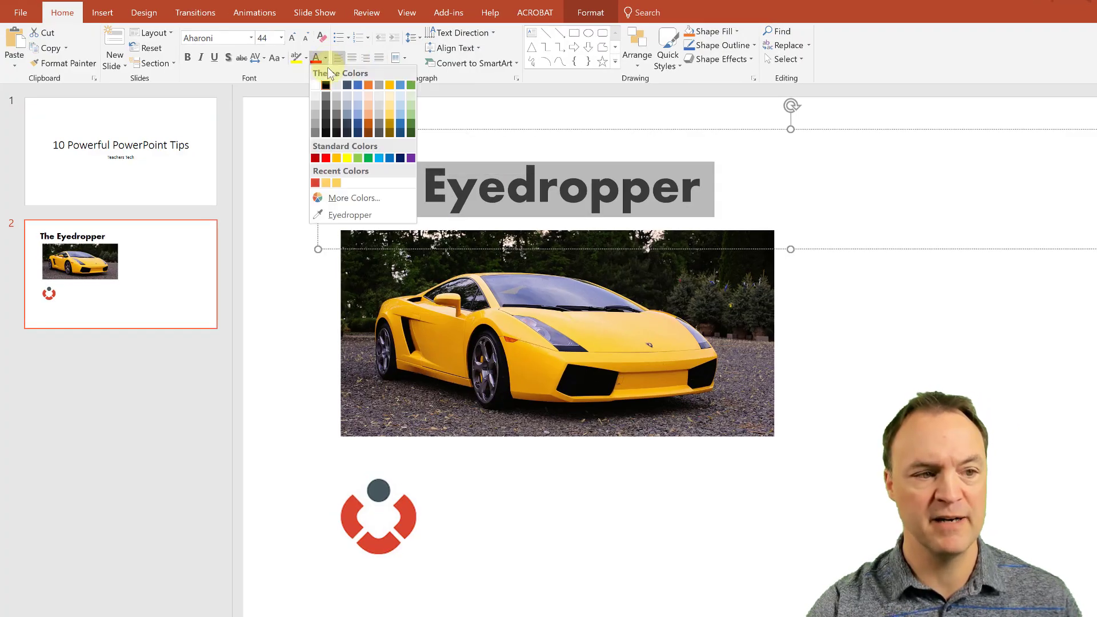
left_click(352, 217)
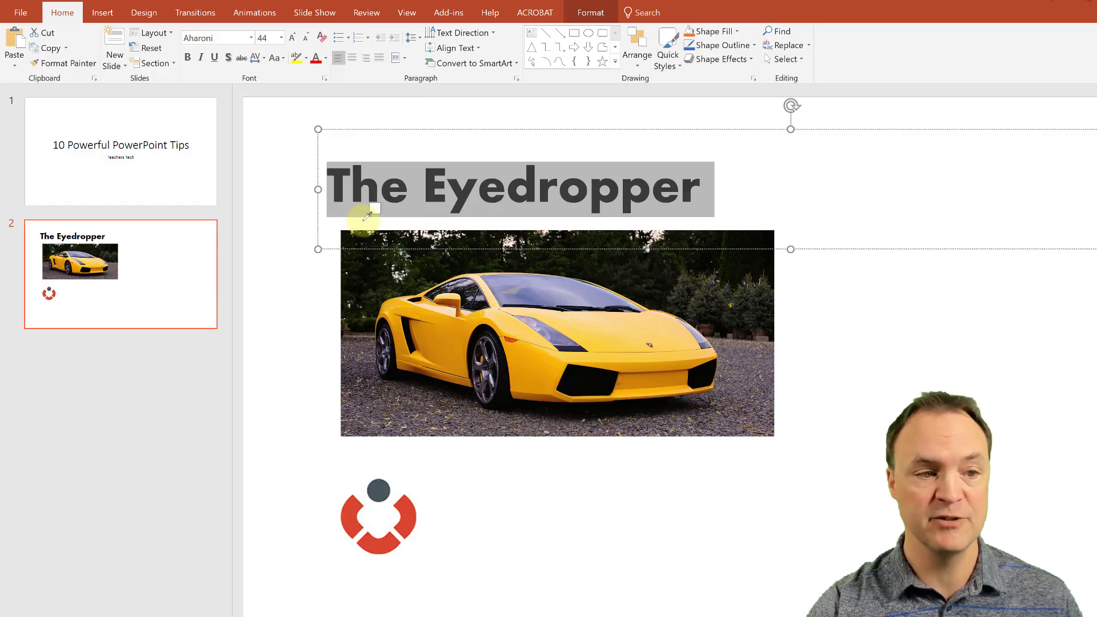
left_click(535, 374)
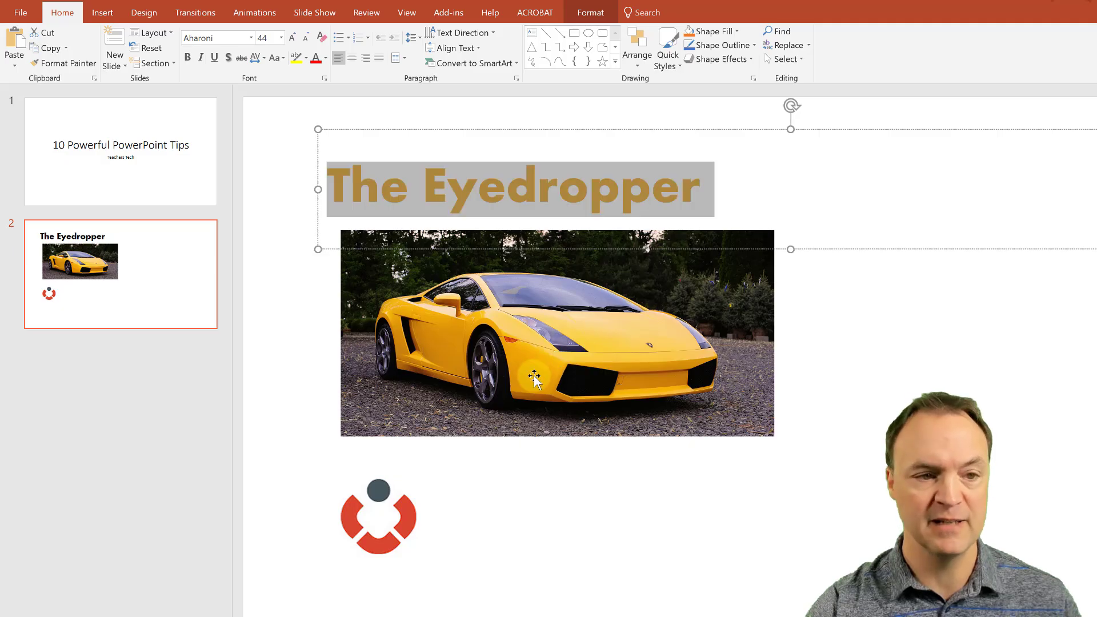
left_click(740, 184)
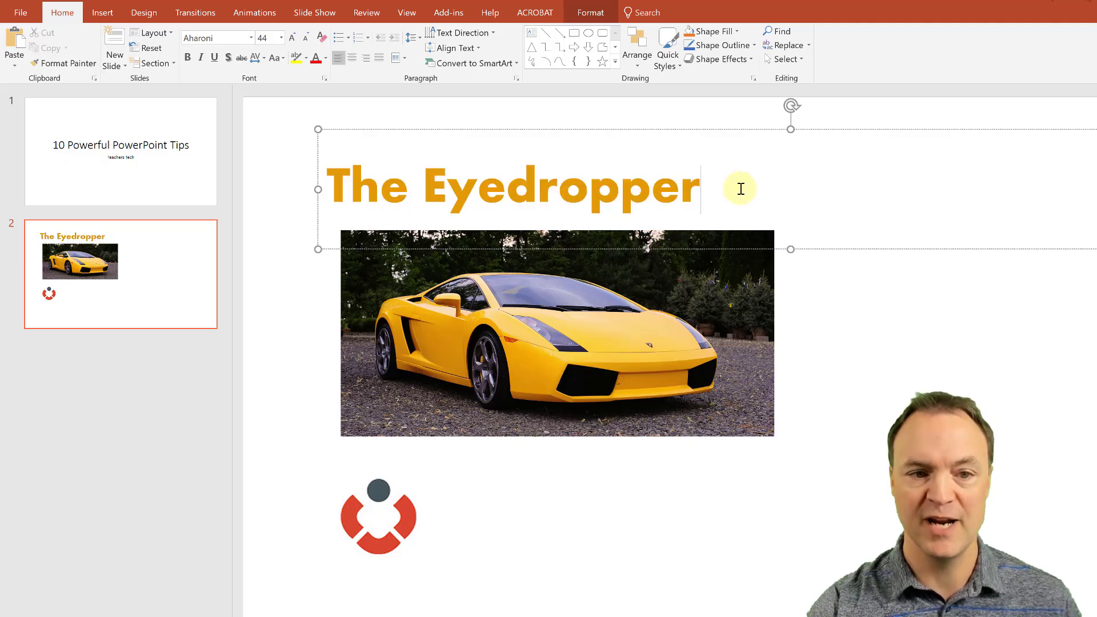
Recolour the title text with the logo's red using the Eyedropper.
left_click_drag(730, 187, 351, 177)
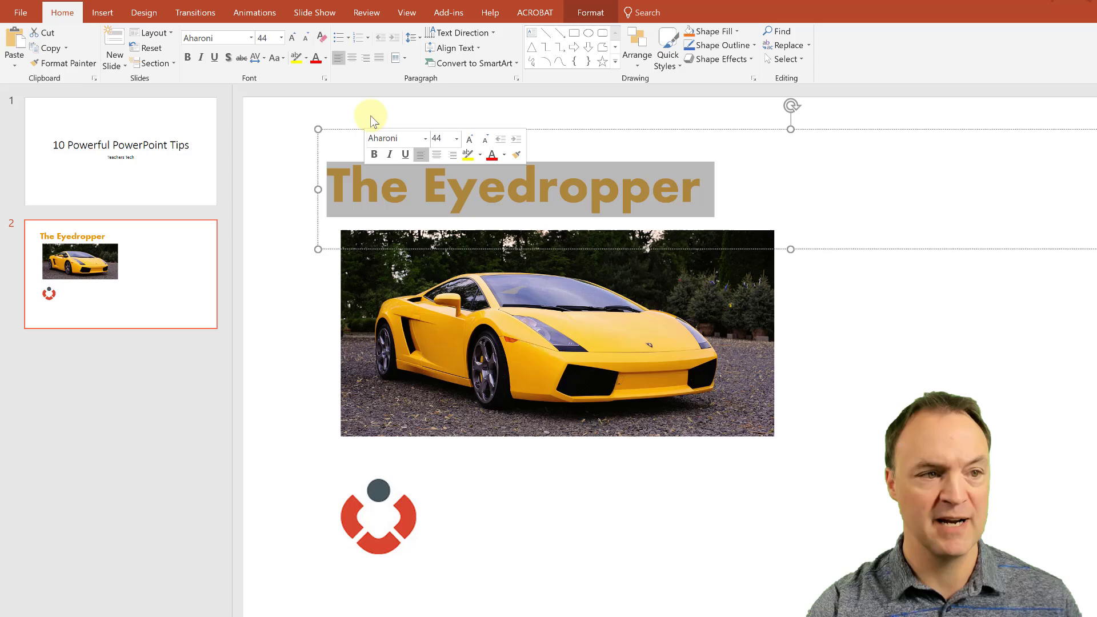
left_click(325, 58)
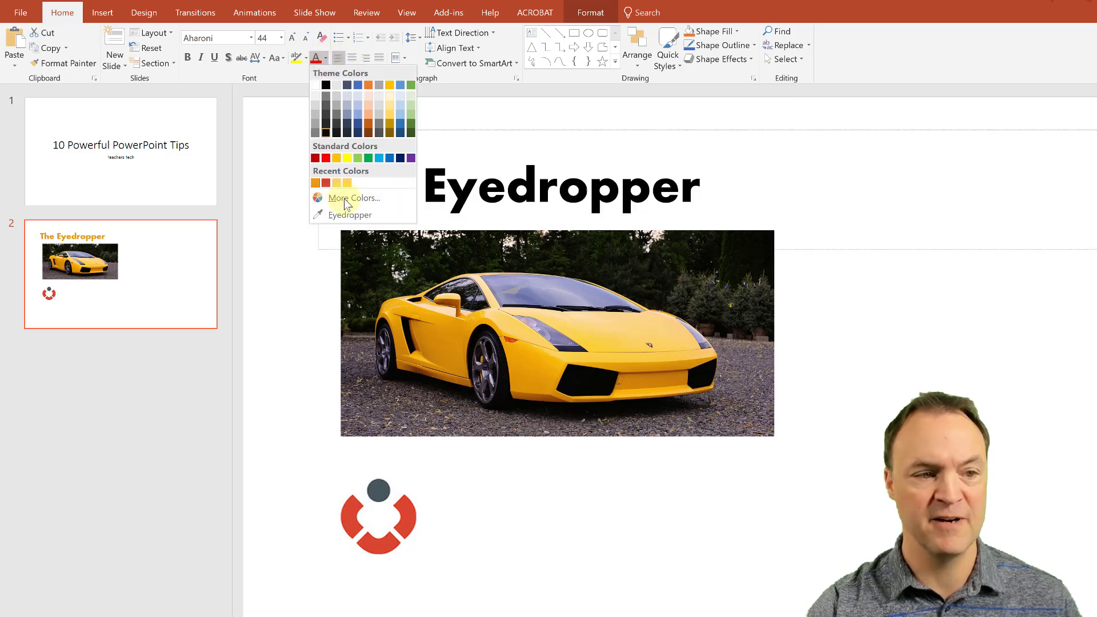
left_click(356, 215)
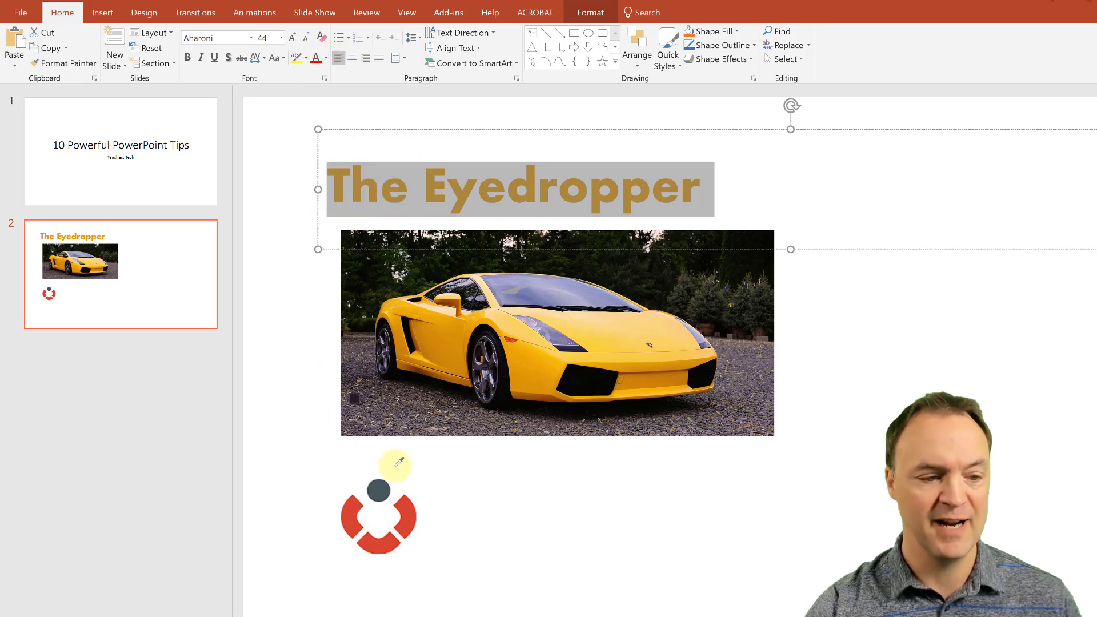
left_click(396, 516)
left_click(570, 524)
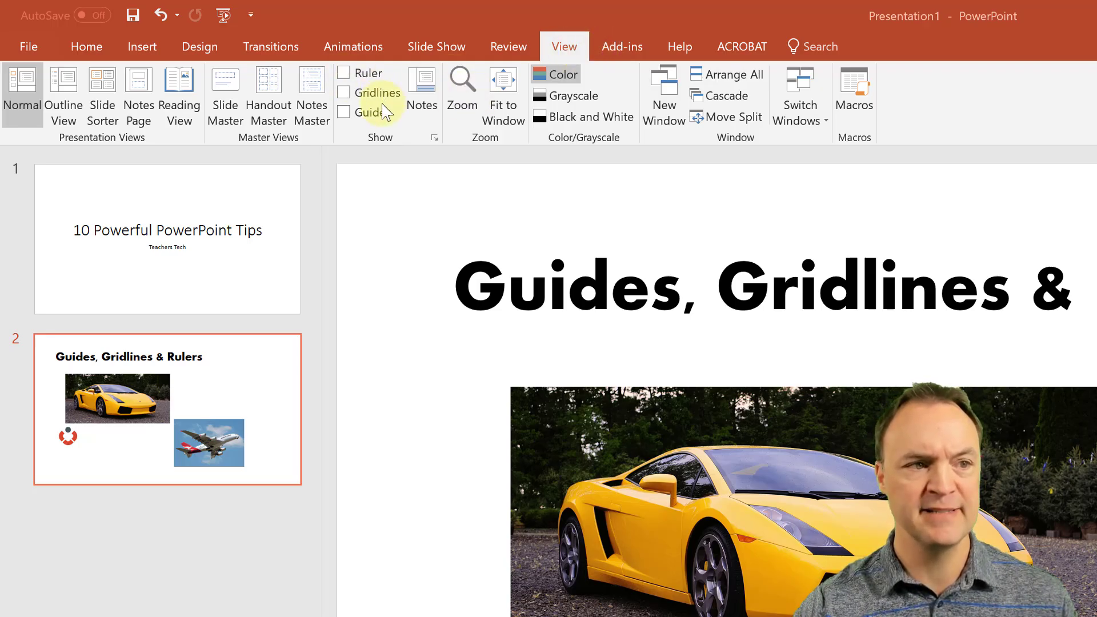
Turn on guides, place them near the car, and snap the car's top-left corner to their intersection.
left_click(348, 112)
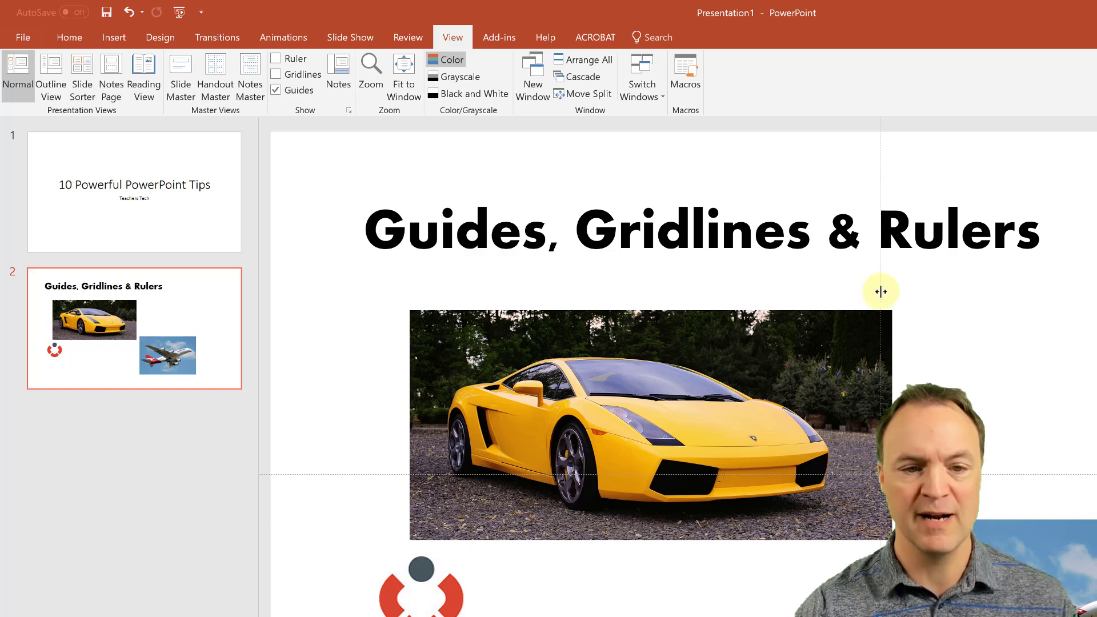
left_click_drag(881, 292, 391, 320)
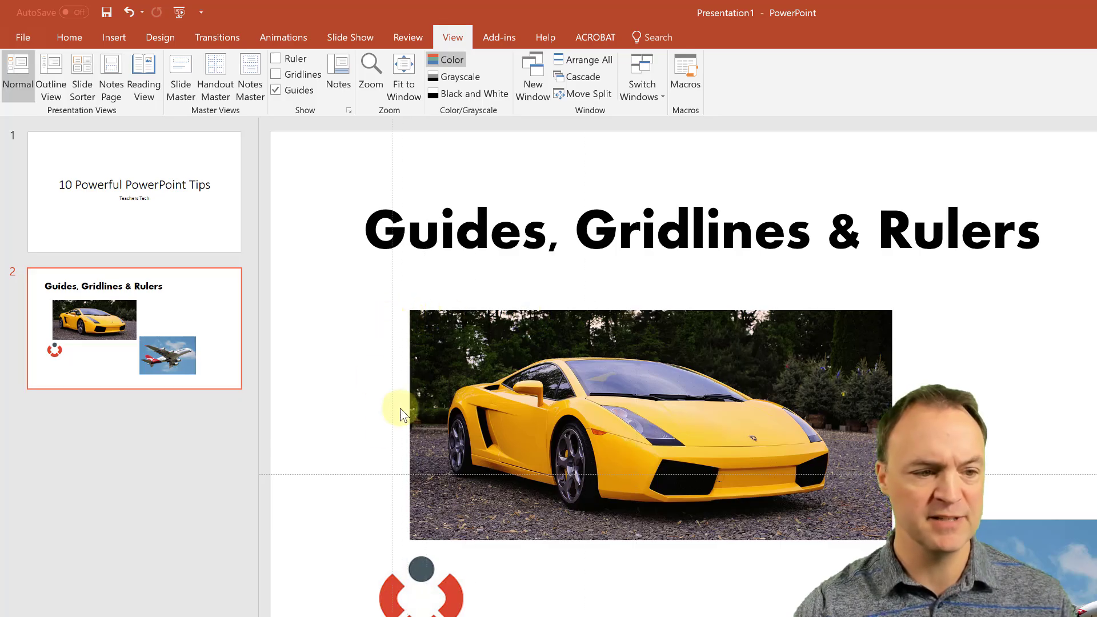
left_click_drag(358, 475, 371, 368)
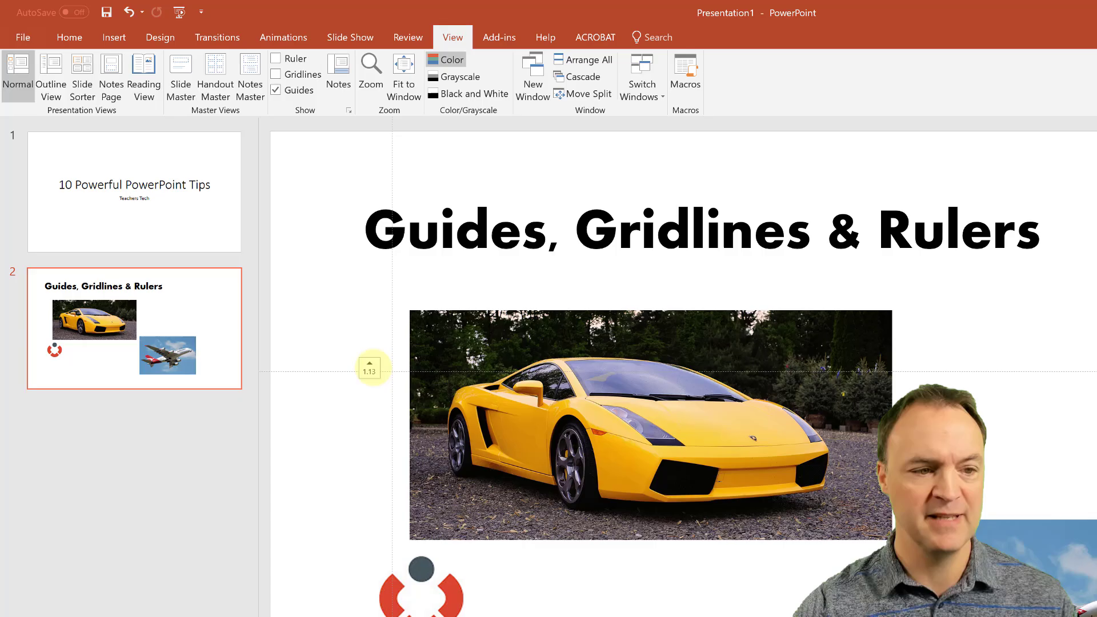
left_click_drag(491, 396, 485, 465)
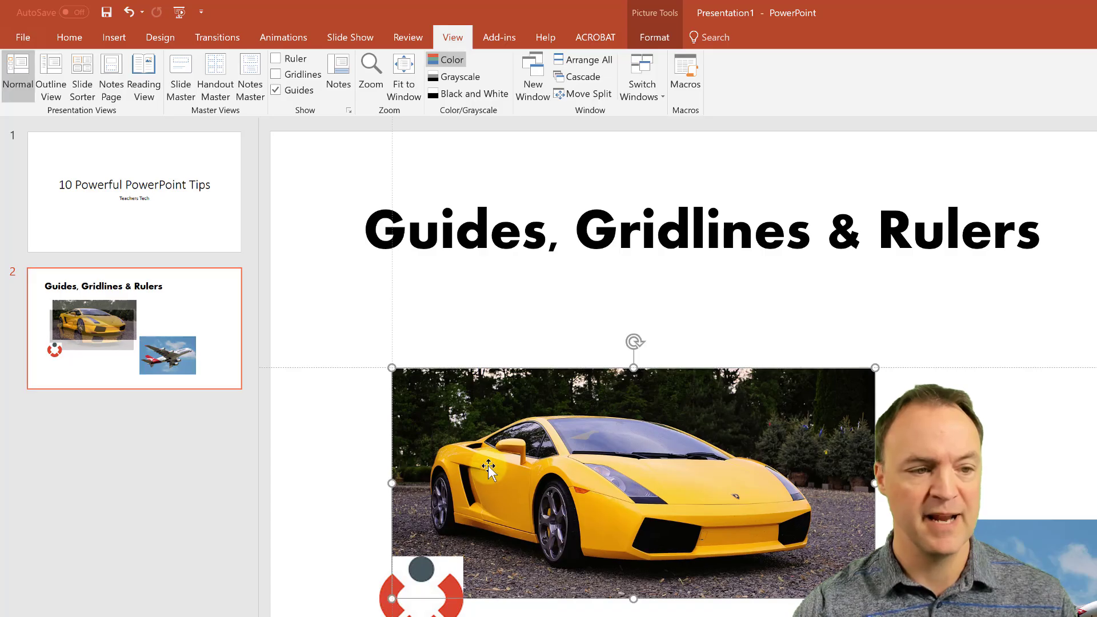
key("Escape")
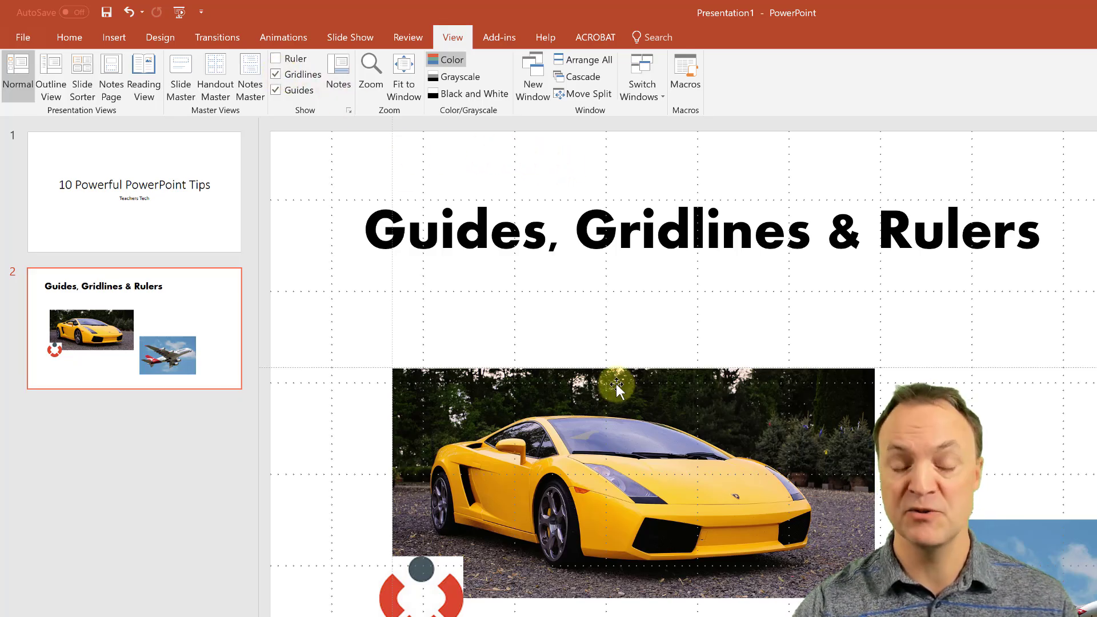
Move the car to the upper right with the airplane directly below it, and show the rulers.
left_click(723, 411)
left_click_drag(723, 411, 847, 348)
left_click_drag(1029, 549, 725, 594)
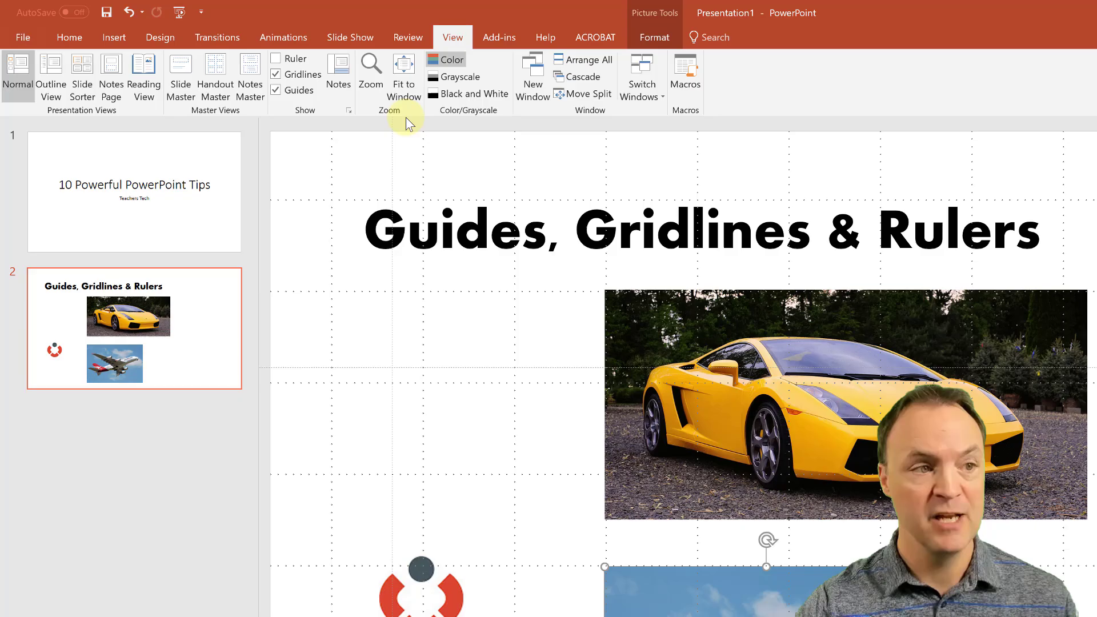
left_click(280, 59)
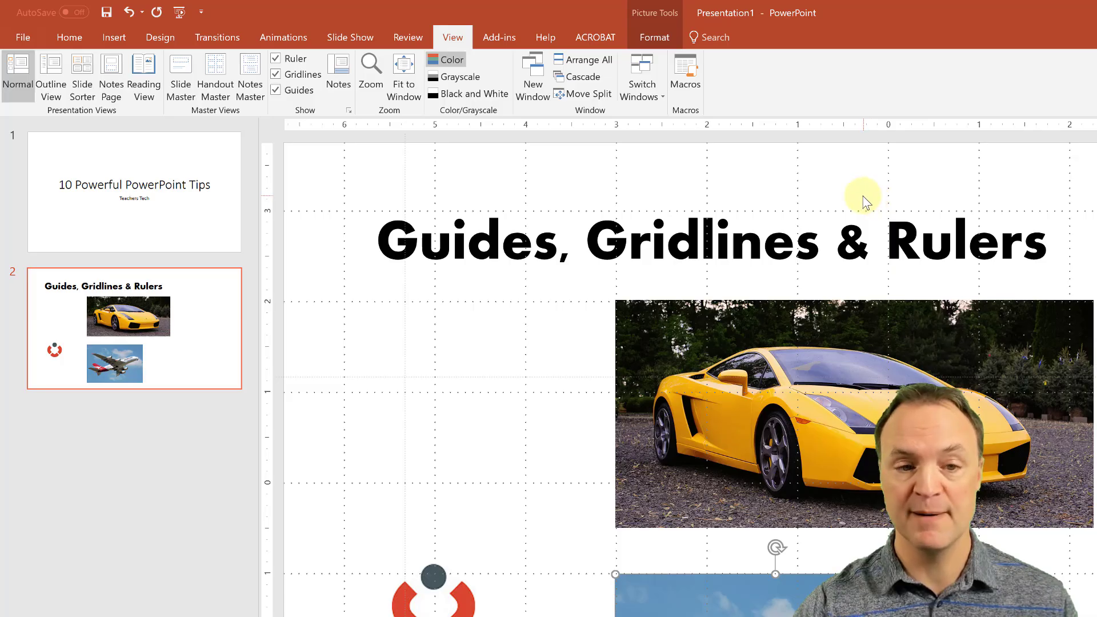
Save snap to grid, 1/12" grid spacing and guides as the default grid settings.
left_click(349, 112)
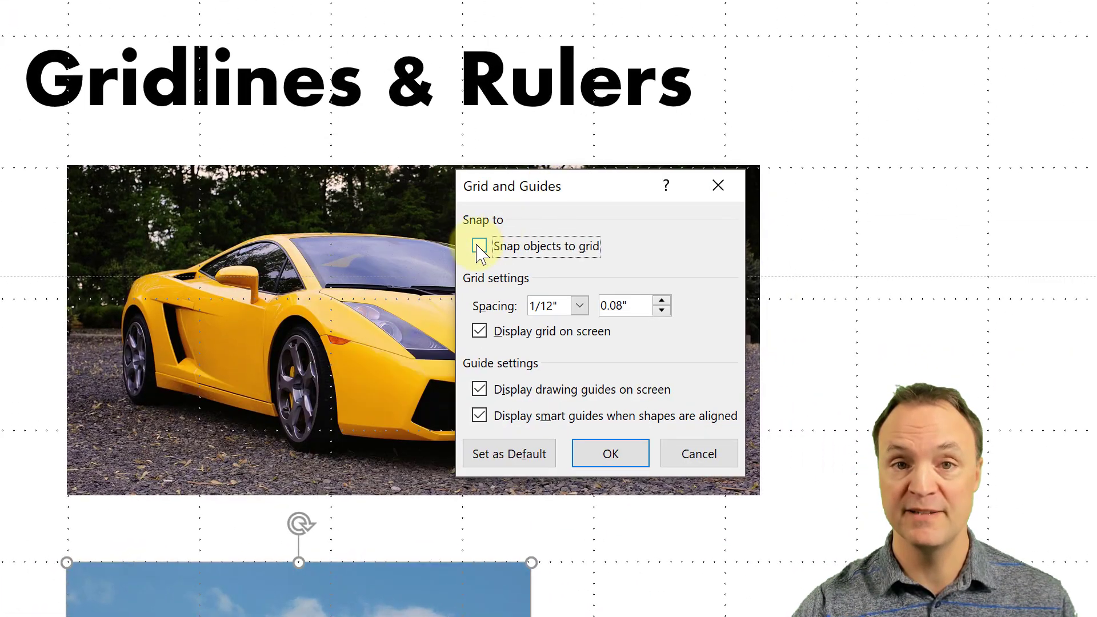
left_click(477, 247)
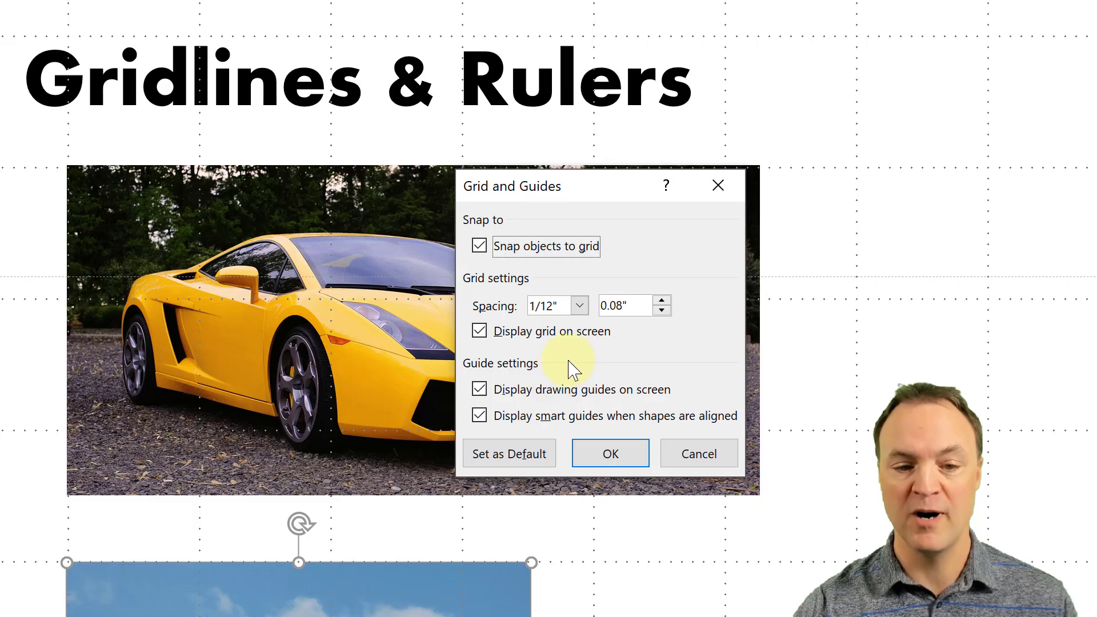
left_click(526, 460)
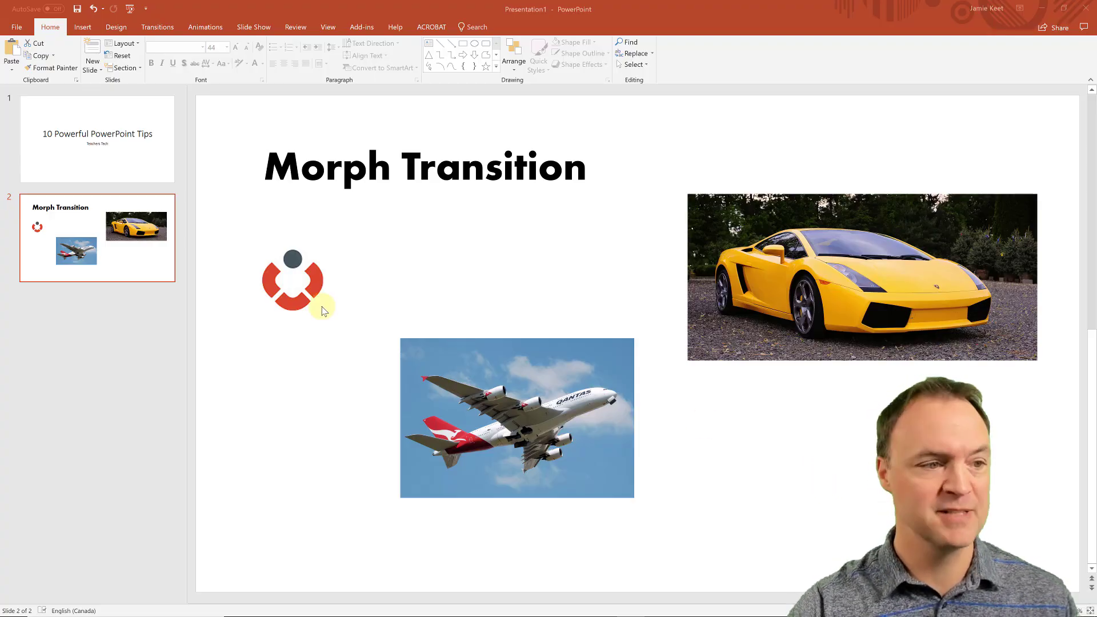
Duplicate slide 2 and give the new slide 3 a Morph transition.
left_click(143, 261)
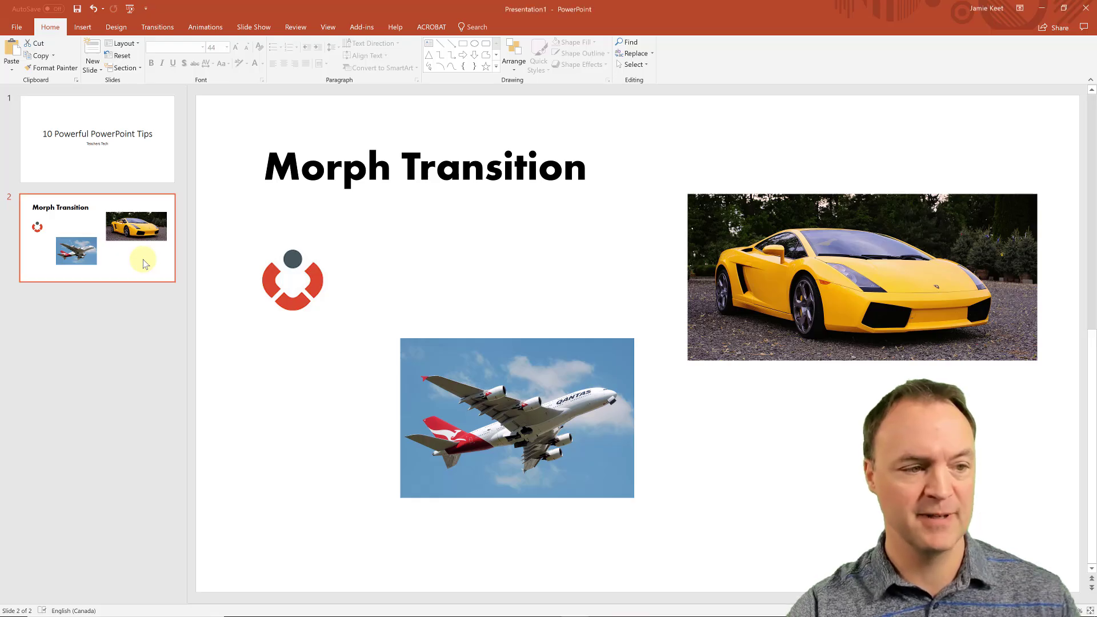
right_click(143, 262)
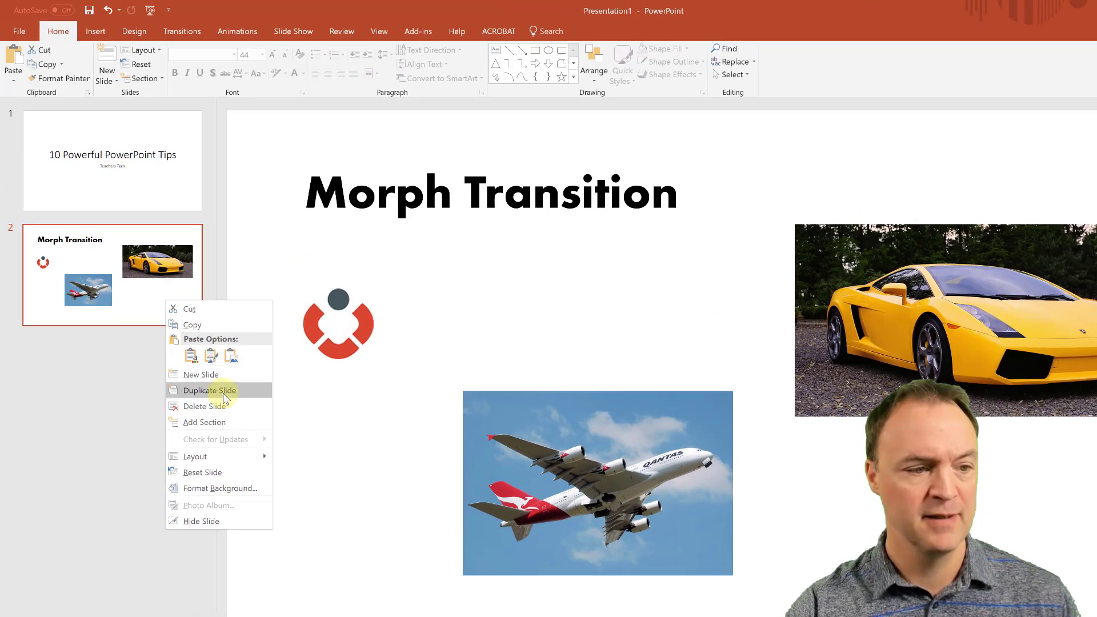
left_click(182, 338)
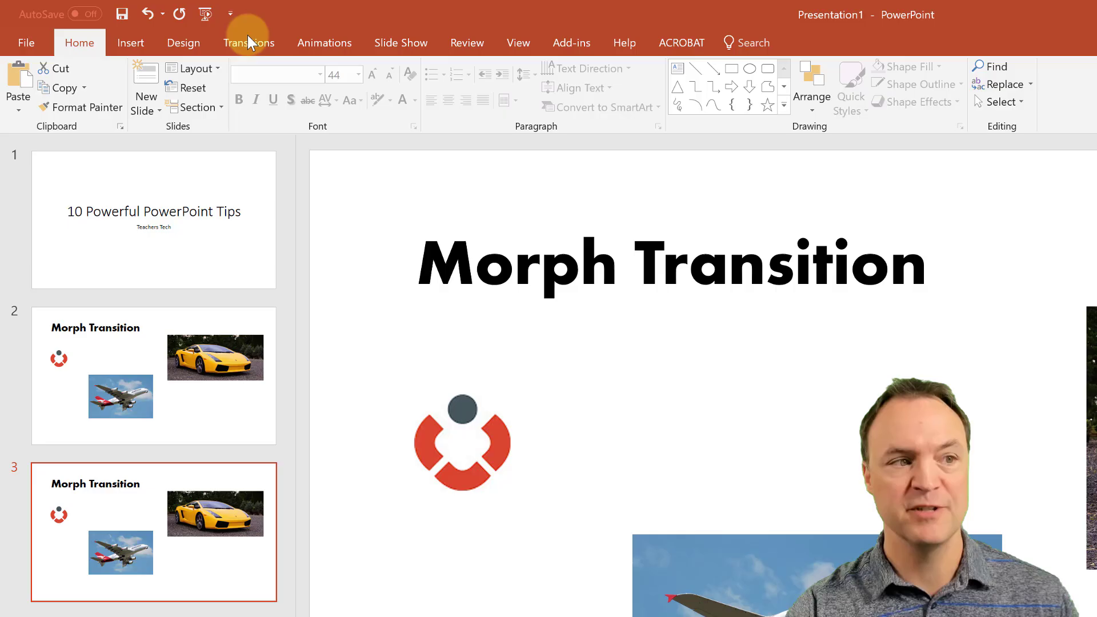
left_click(249, 44)
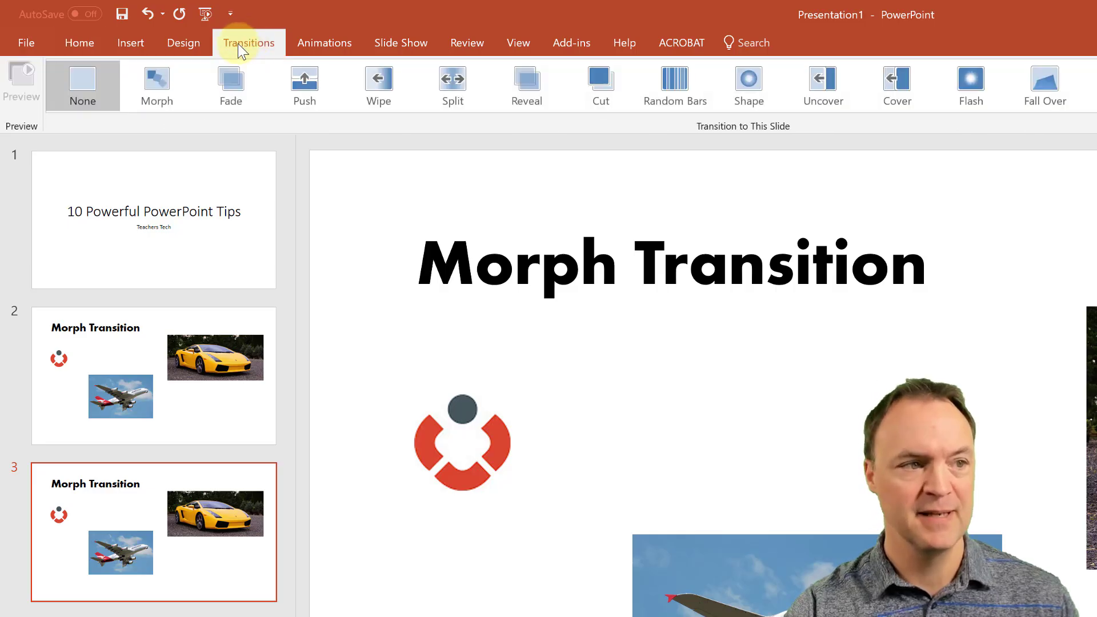
left_click(163, 88)
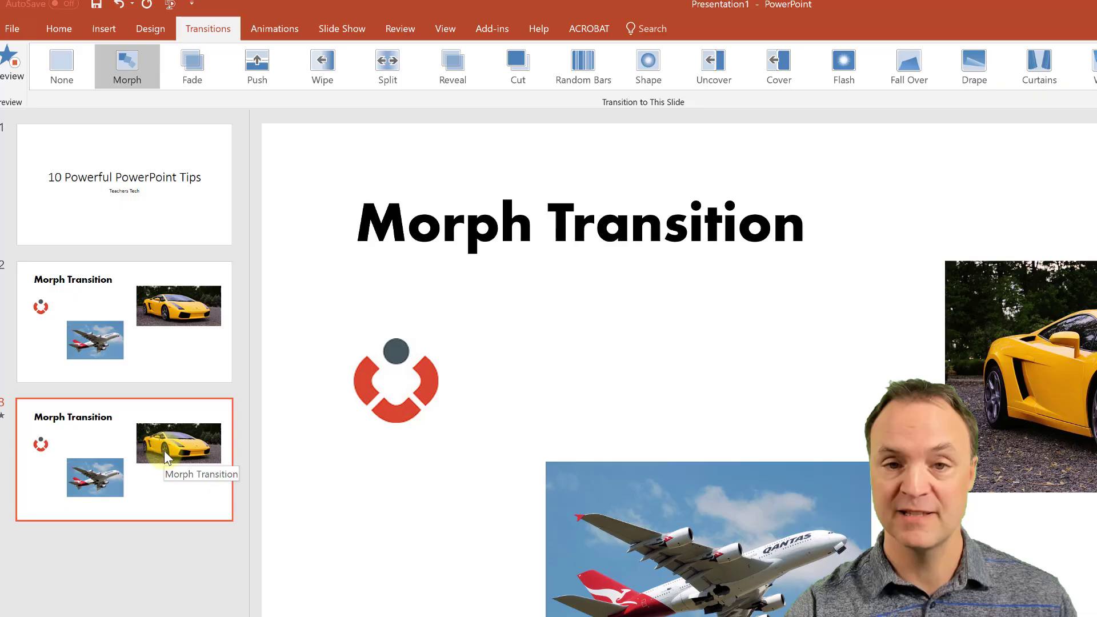
Move the logo to top centre, the airplane down-left and the car lower, then preview the Morph.
left_click(406, 411)
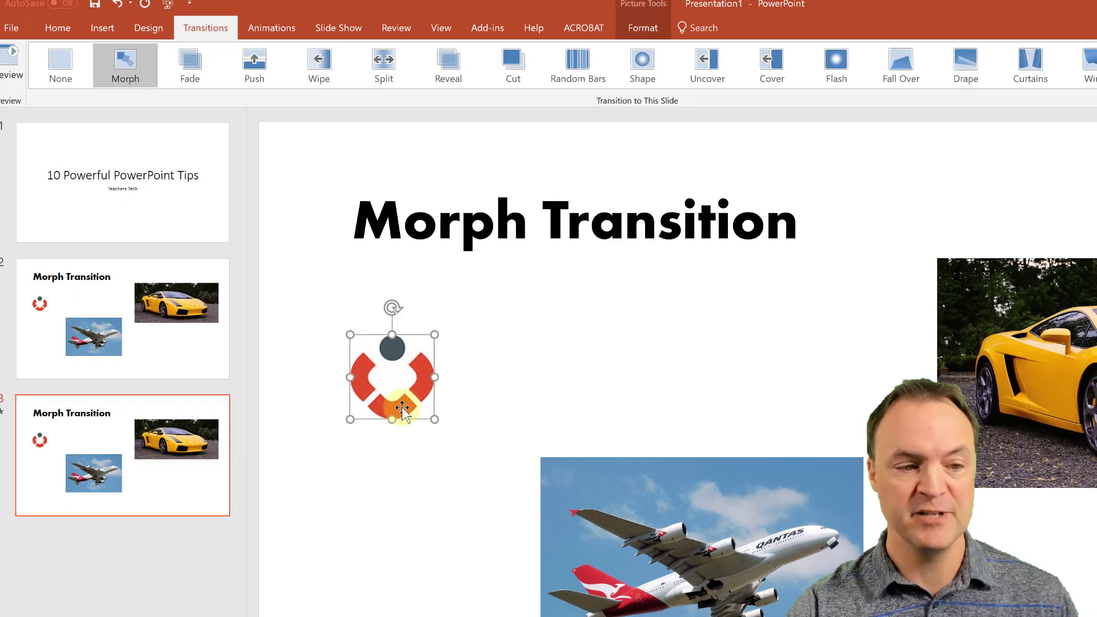
left_click_drag(403, 408, 631, 371)
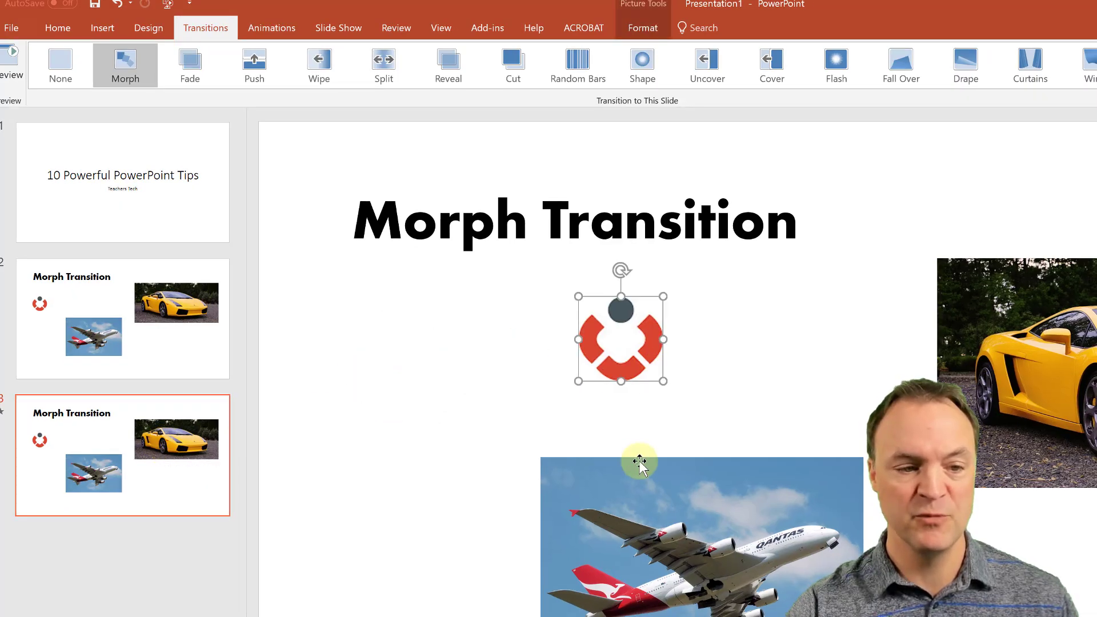
left_click_drag(578, 544, 378, 573)
left_click_drag(1017, 343, 849, 503)
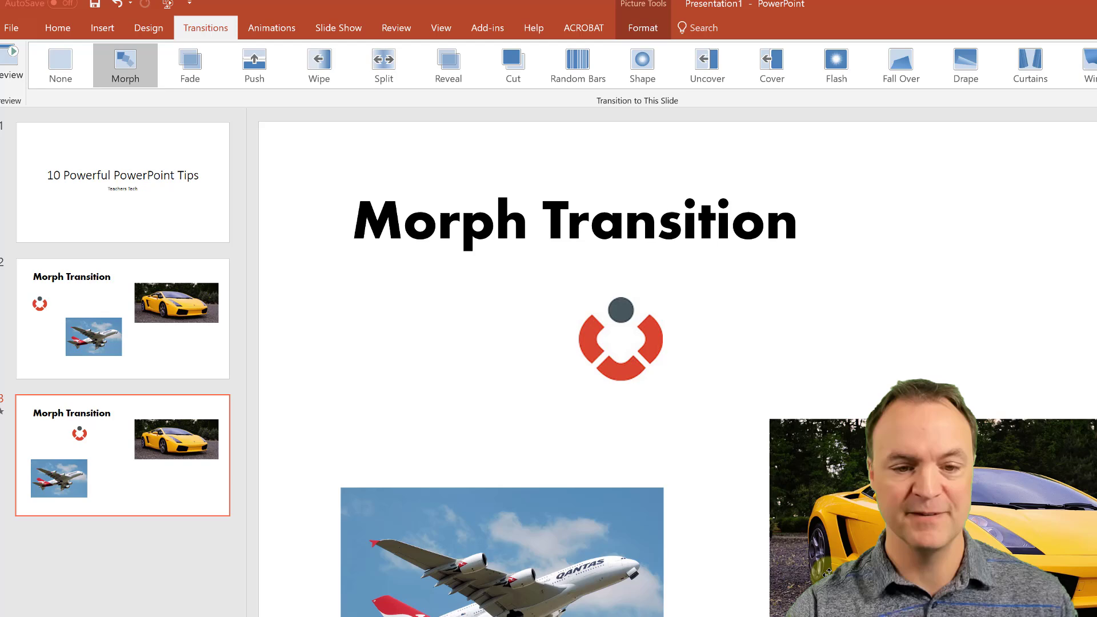
left_click(133, 69)
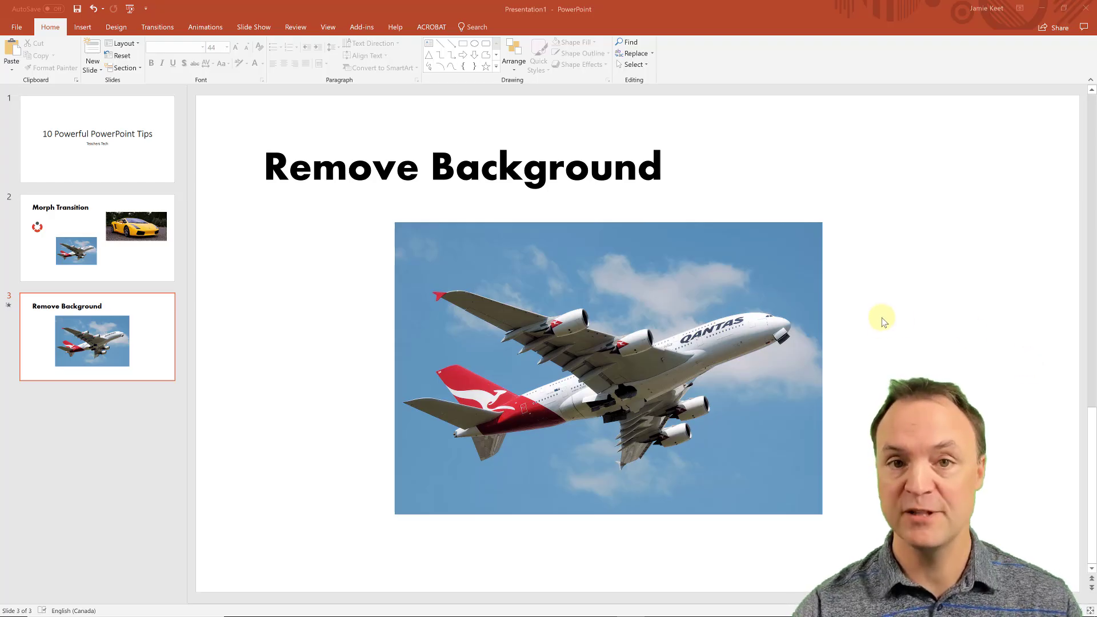
Remove the sky from the airplane photo, marking the plane's nose as an area to keep.
left_click(641, 275)
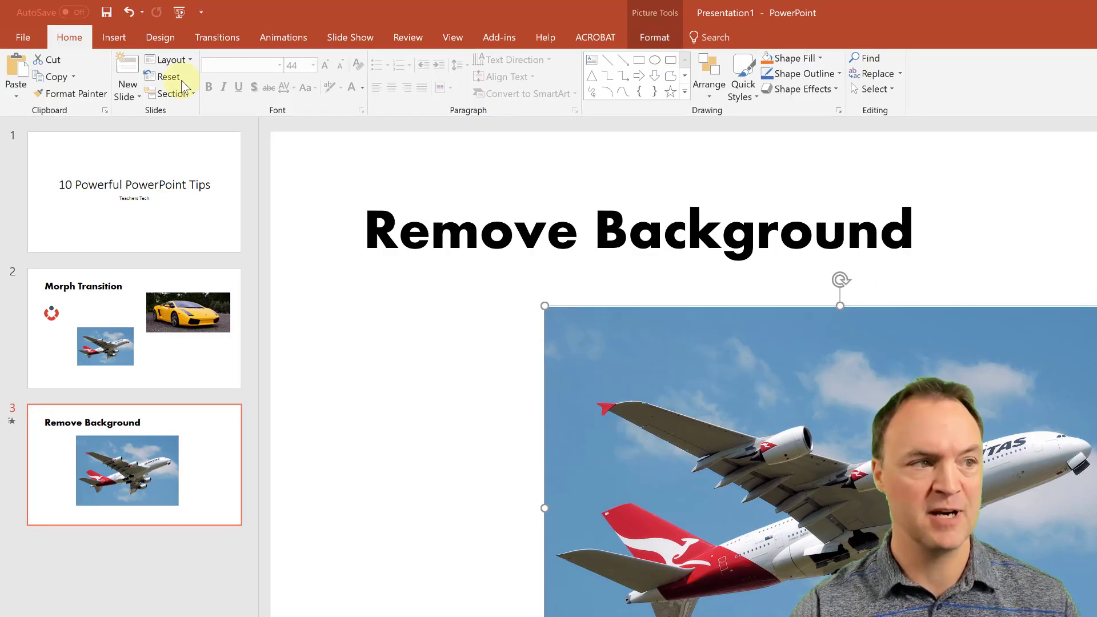
left_click(654, 37)
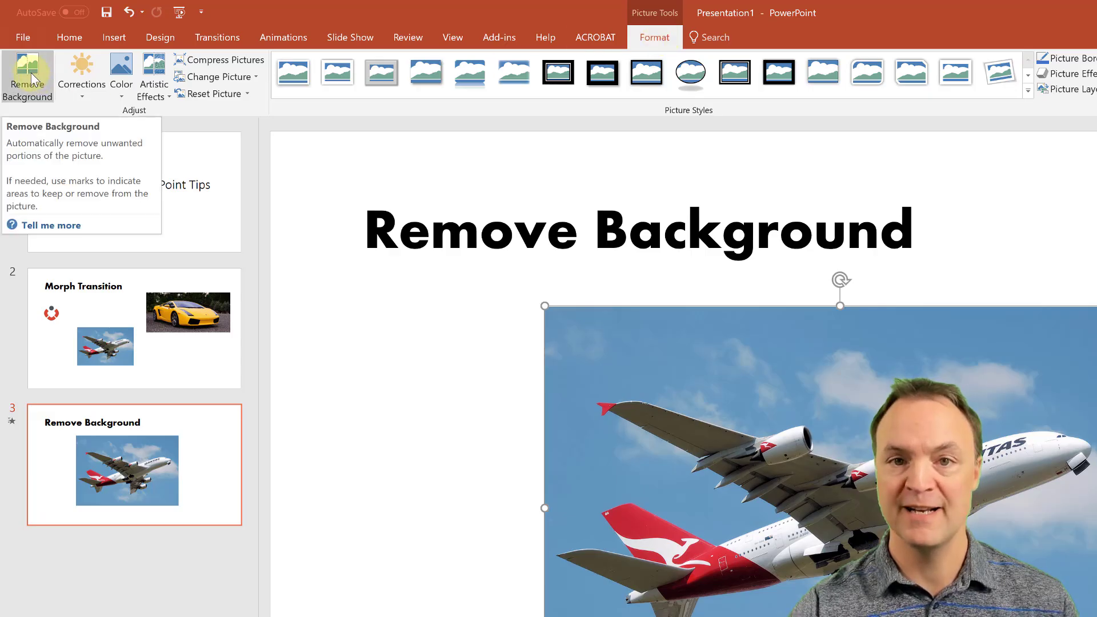
left_click(31, 75)
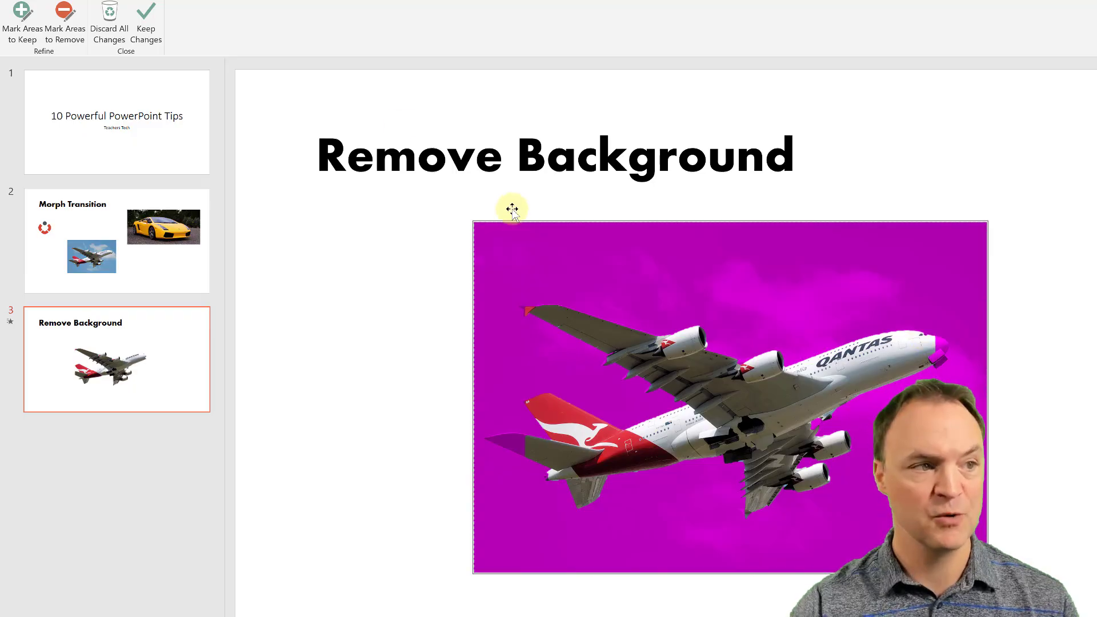
left_click(24, 18)
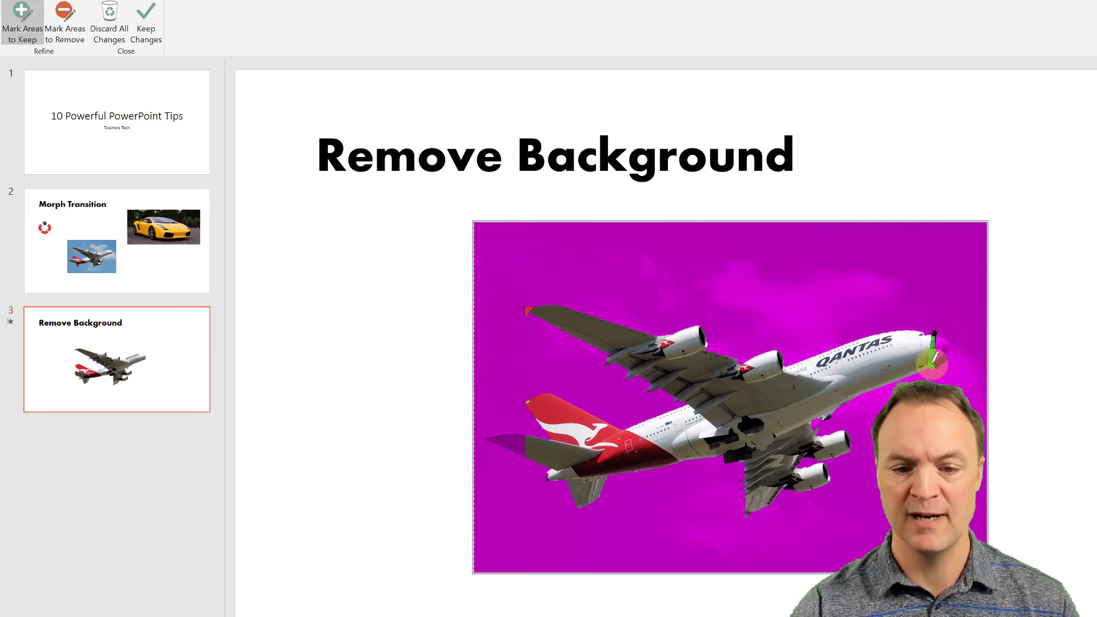
mouse_move(934, 366)
left_mouse_down()
mouse_move(950, 338)
mouse_move(930, 353)
left_mouse_up()
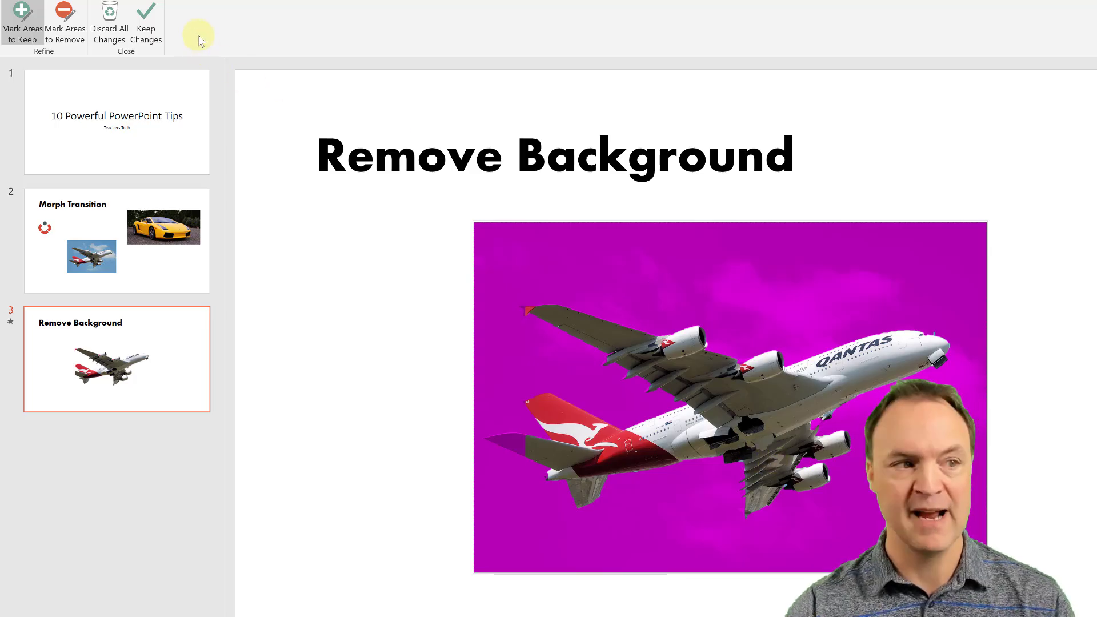
left_click(153, 26)
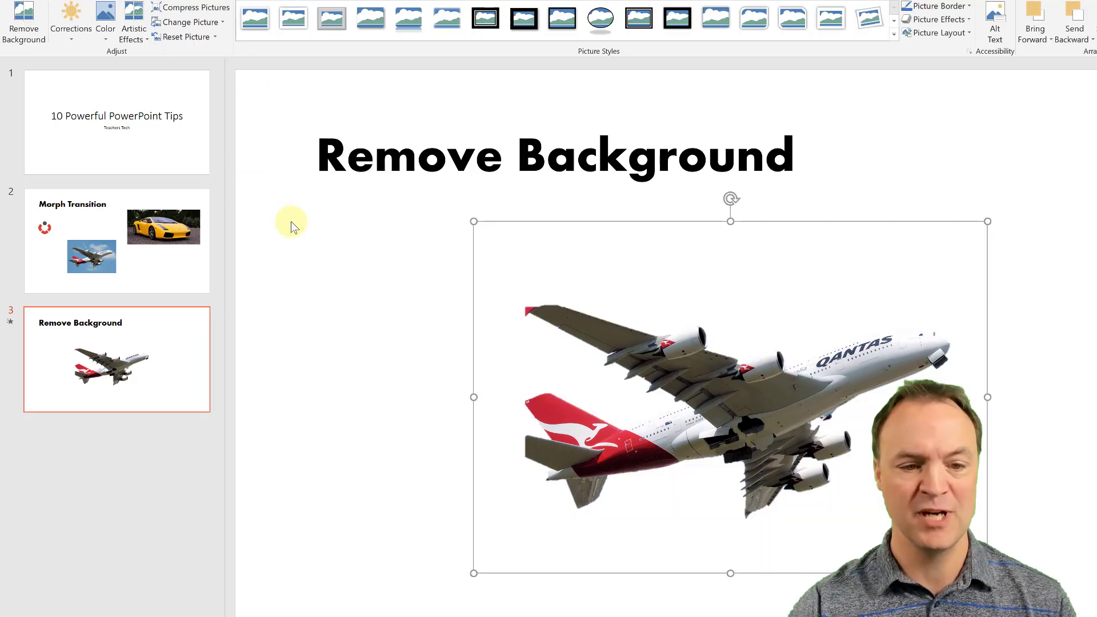
left_click(339, 345)
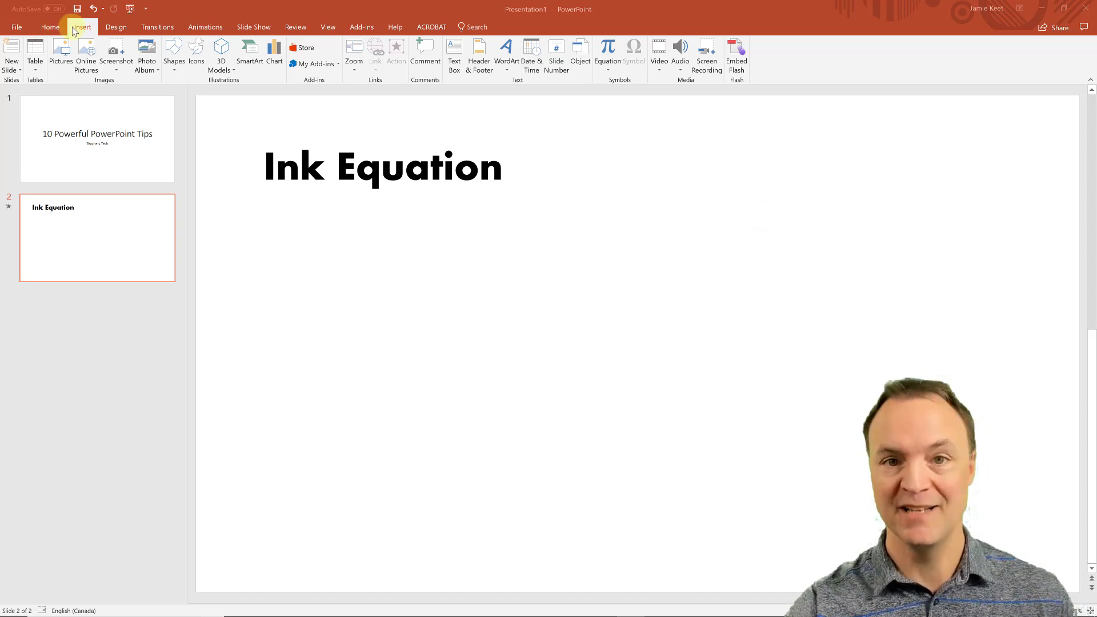
Handwrite A² + b² = C² as an Ink Equation and insert it onto the slide.
left_click(608, 70)
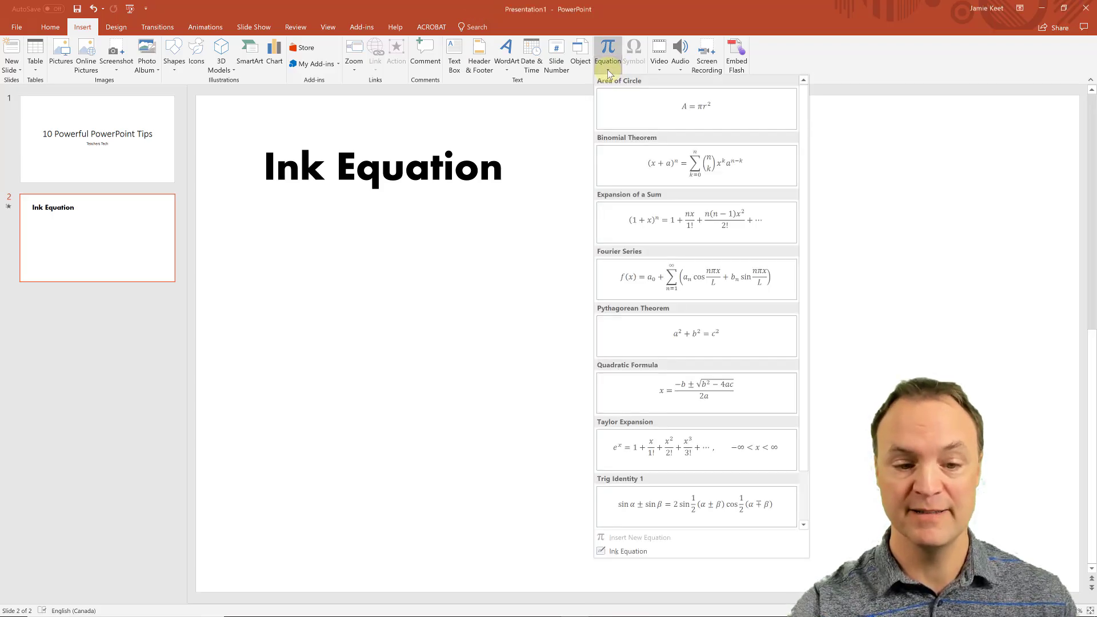
left_click(633, 551)
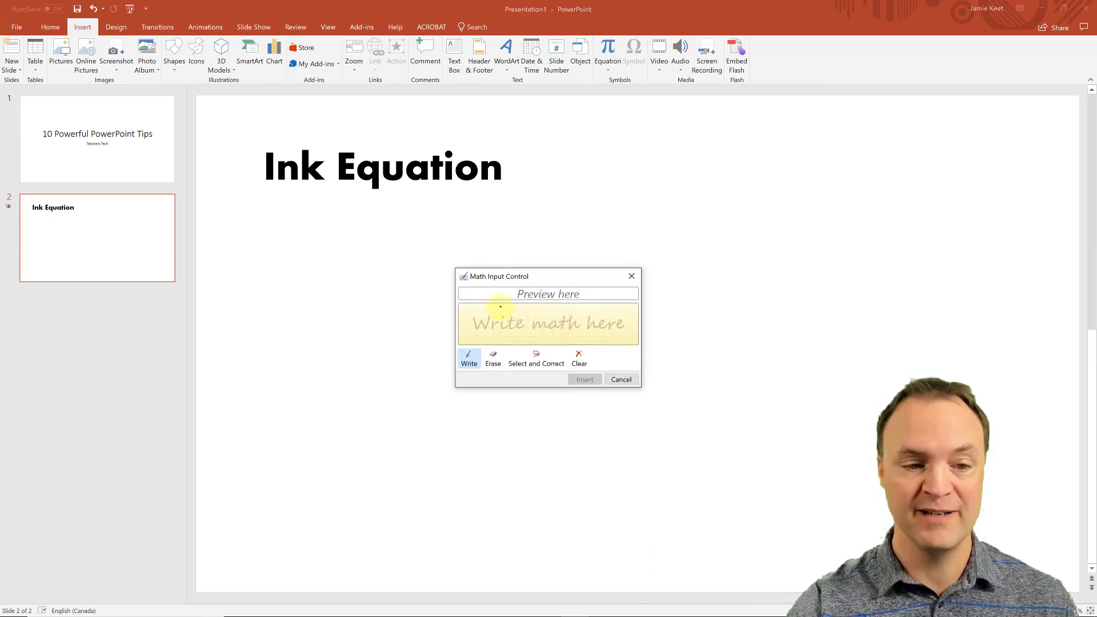
mouse_move(476, 310)
left_mouse_down()
mouse_move(470, 330)
mouse_move(483, 334)
mouse_move(490, 308)
left_mouse_up()
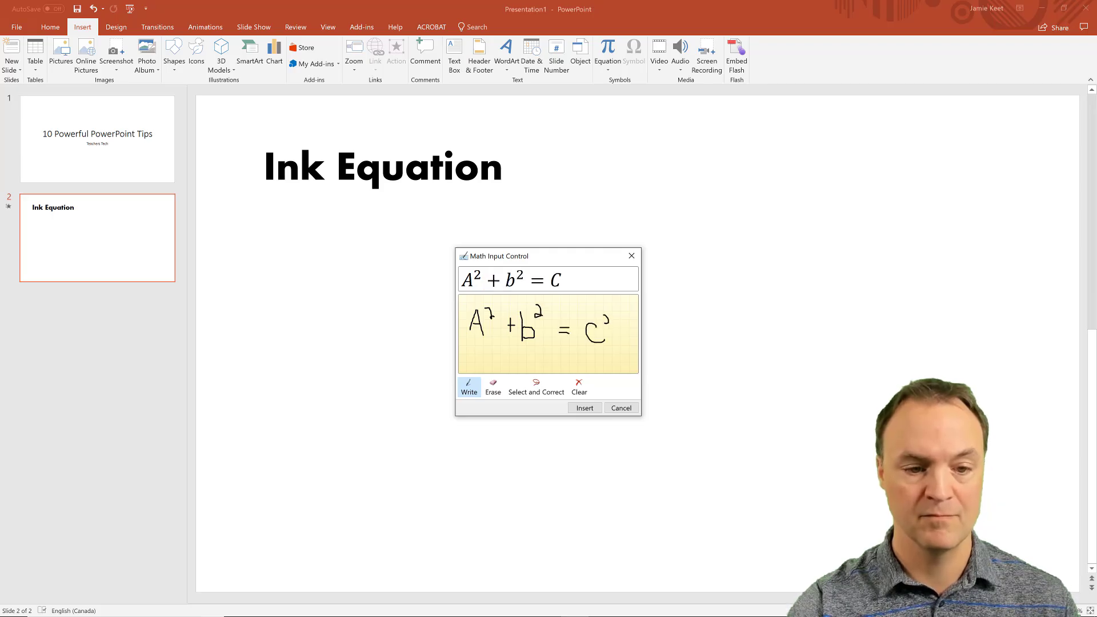
left_click_drag(607, 325, 614, 323)
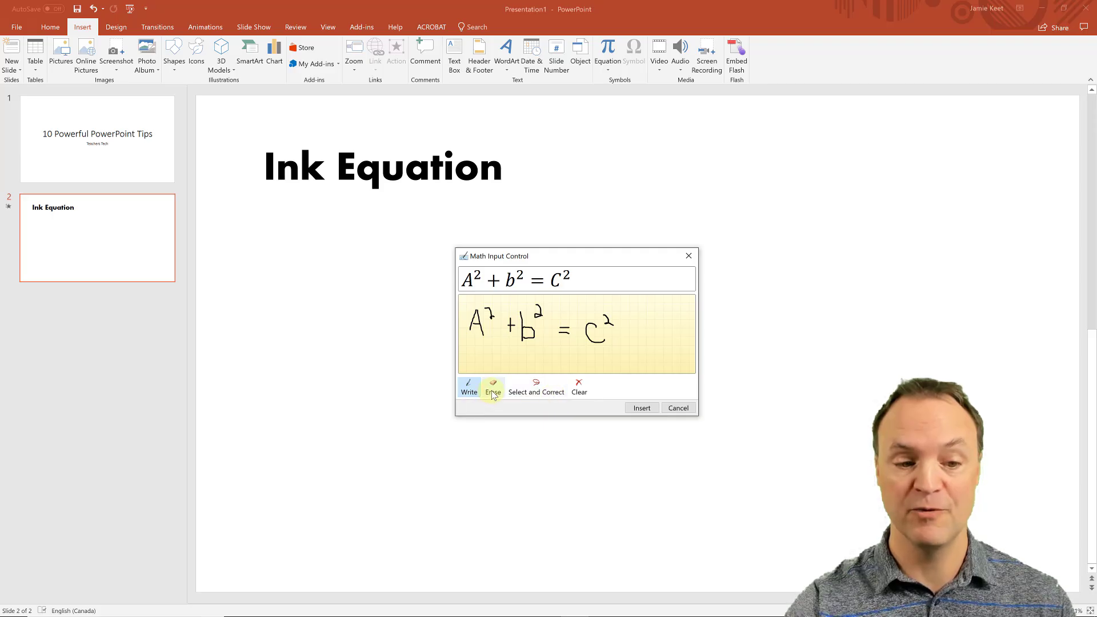
left_click(648, 411)
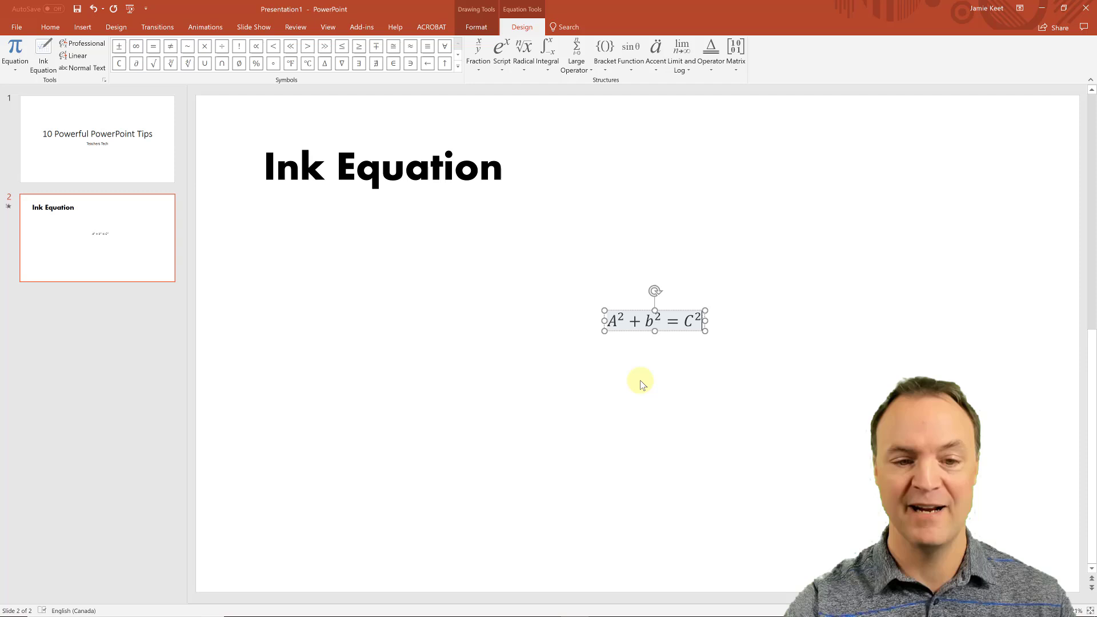
left_click(642, 384)
left_click(702, 329)
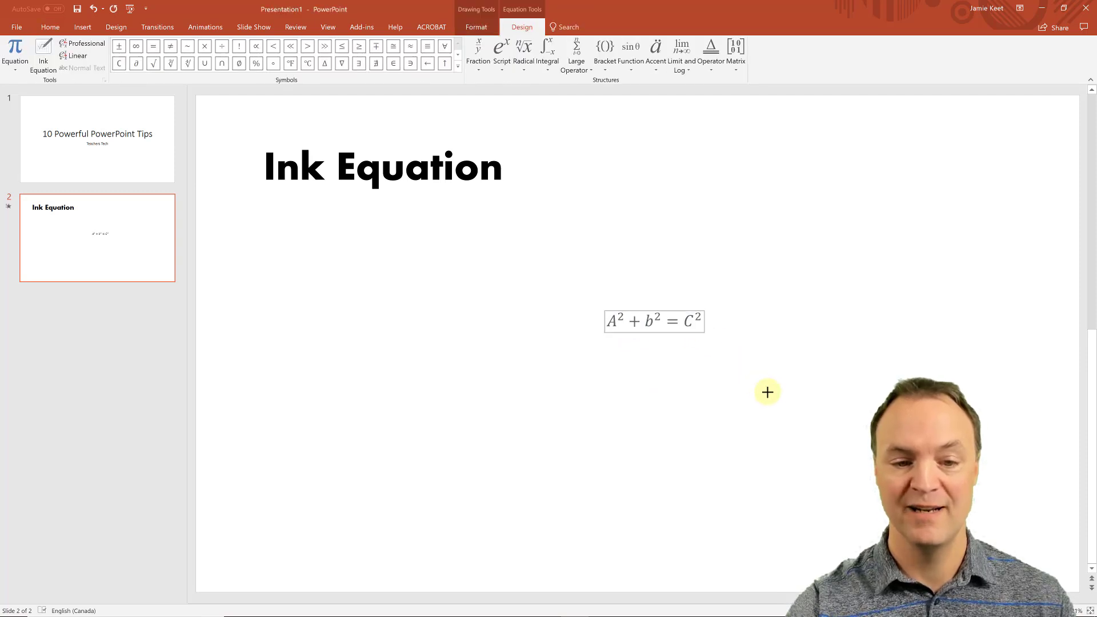
key("Escape")
left_click(738, 423)
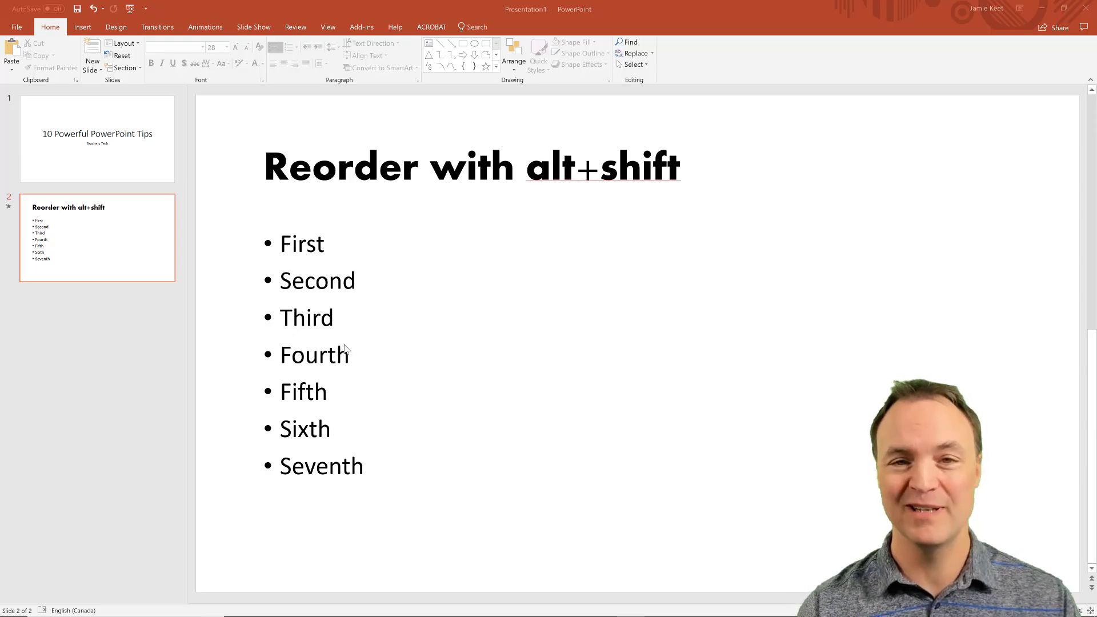
Move the Fifth bullet up with Alt+Shift+Up so it sits right under First.
double_click(324, 391)
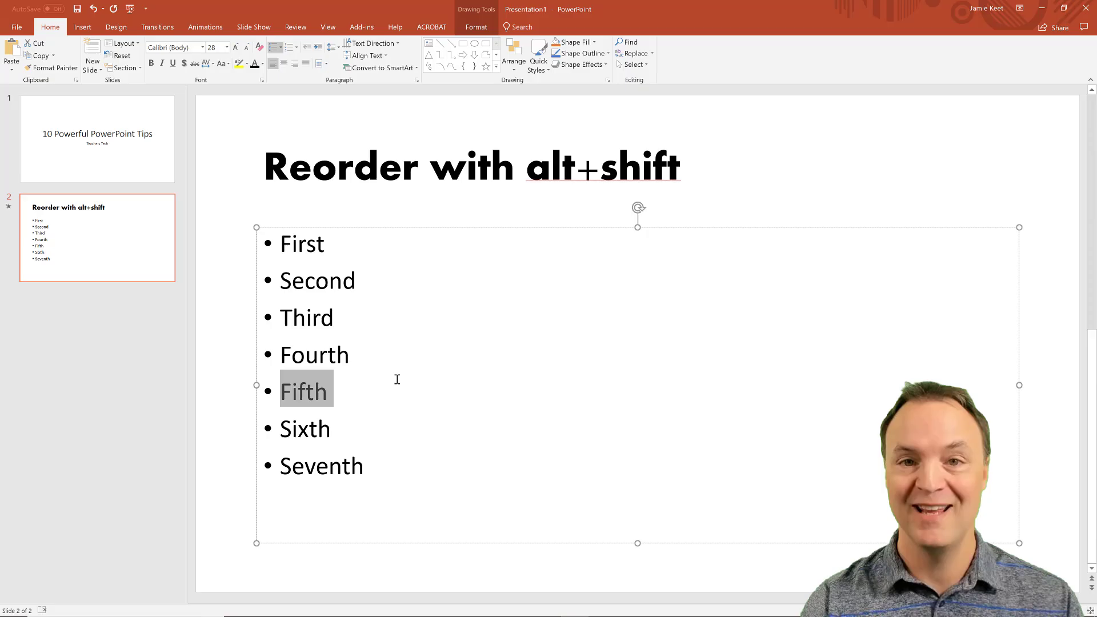
key("alt+shift+Up")
key("alt+shift+Up")
key("alt+shift+Up")
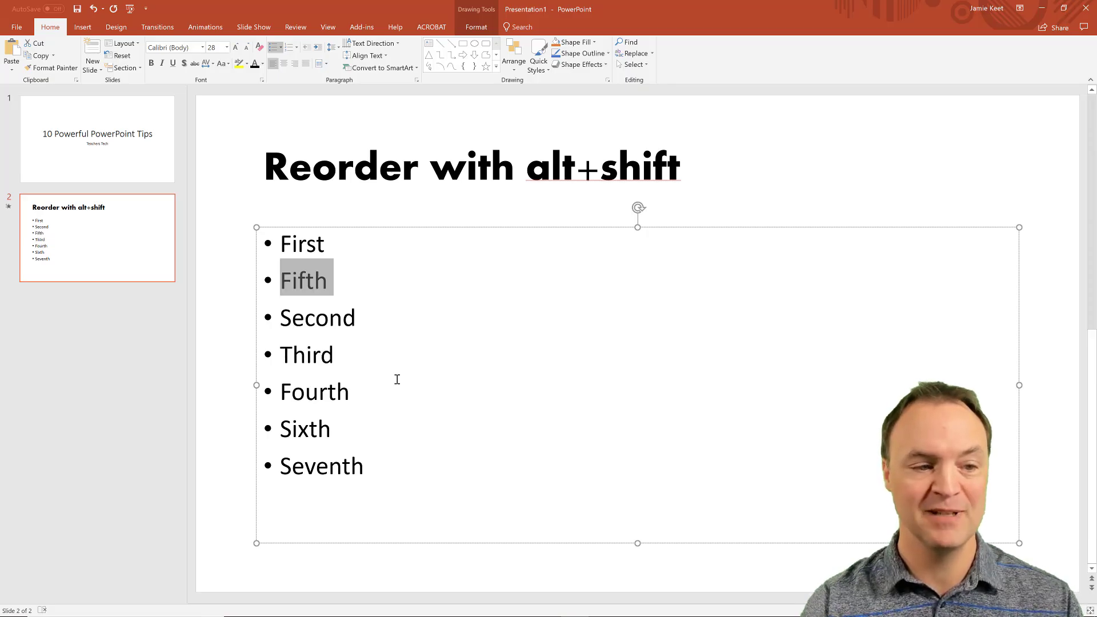
key("alt+shift+Down")
key("alt+shift+Down")
key("alt+shift+Down")
key("alt+shift+Down")
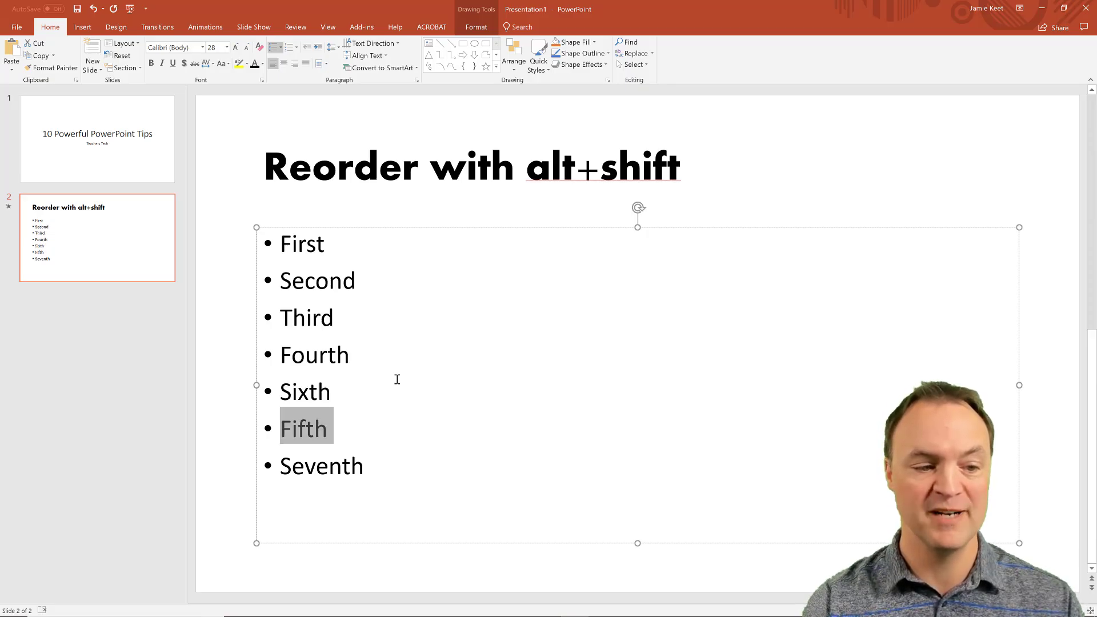
key("alt+shift+Up")
key("alt+shift+Up")
key("alt+shift+Up")
key("alt+shift+Up")
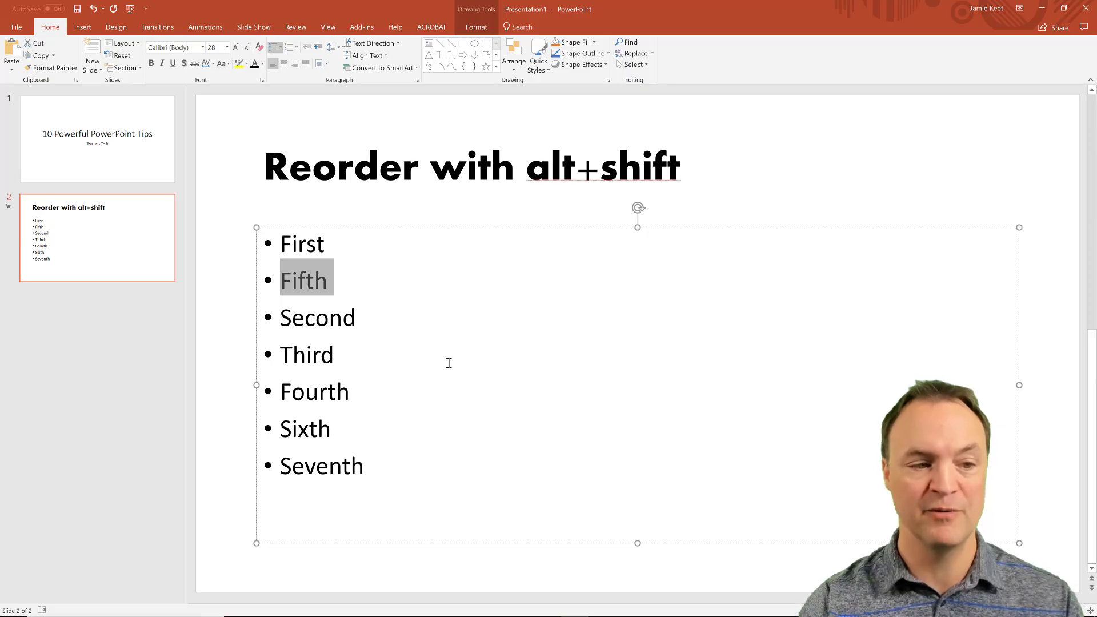
left_click(469, 355)
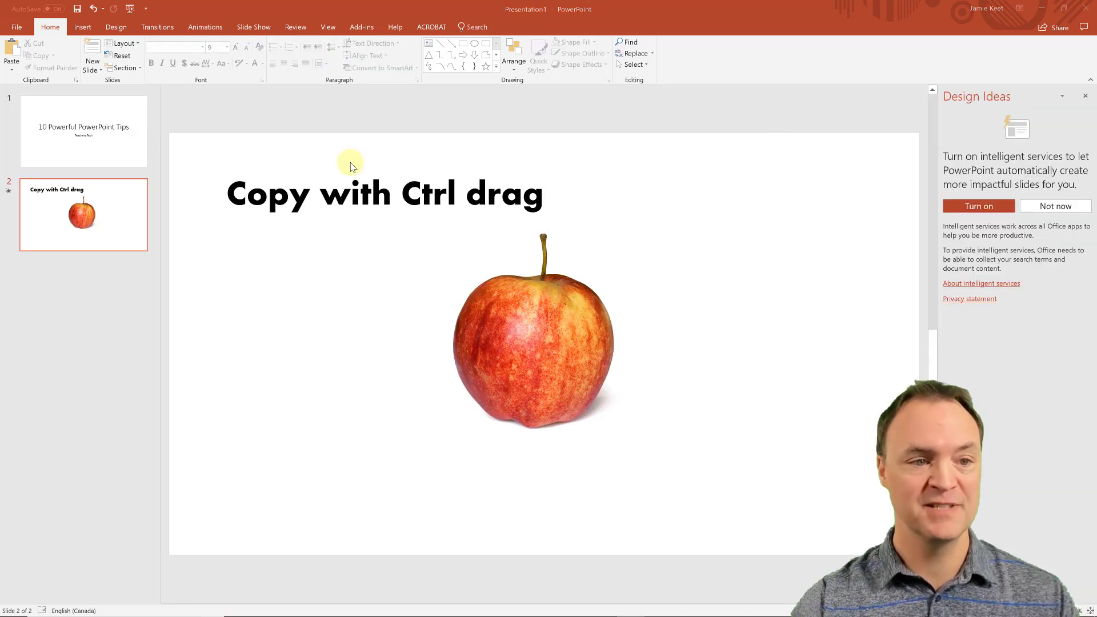
Ctrl-drag a copy of the title lower on the slide, then copy the apple beside the original.
left_click(414, 197)
left_click(413, 154)
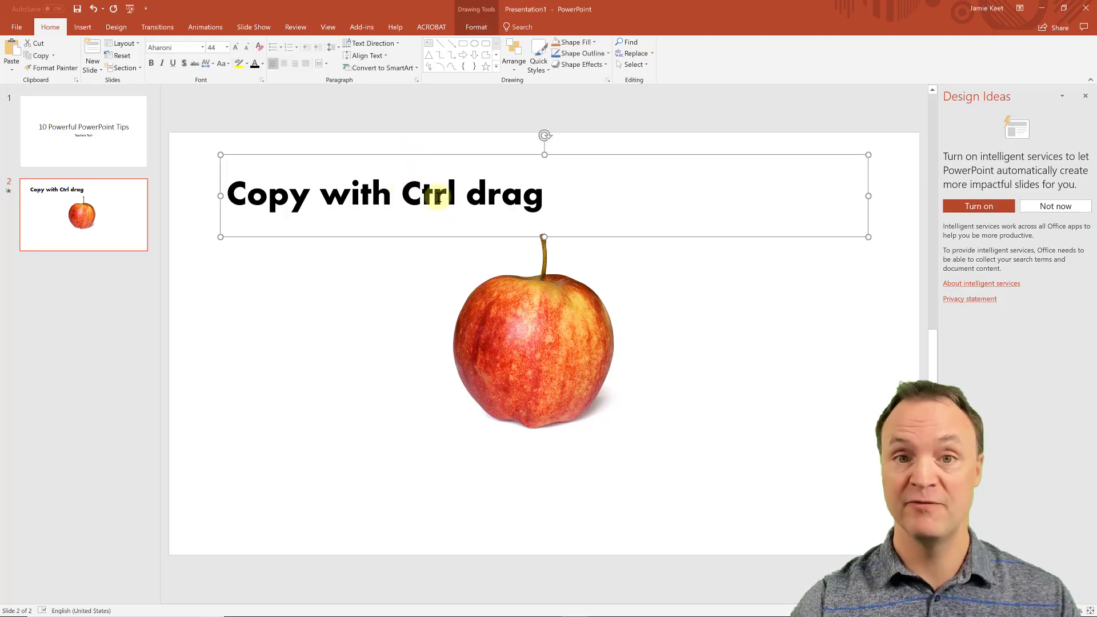
left_click_drag(431, 237, 448, 372)
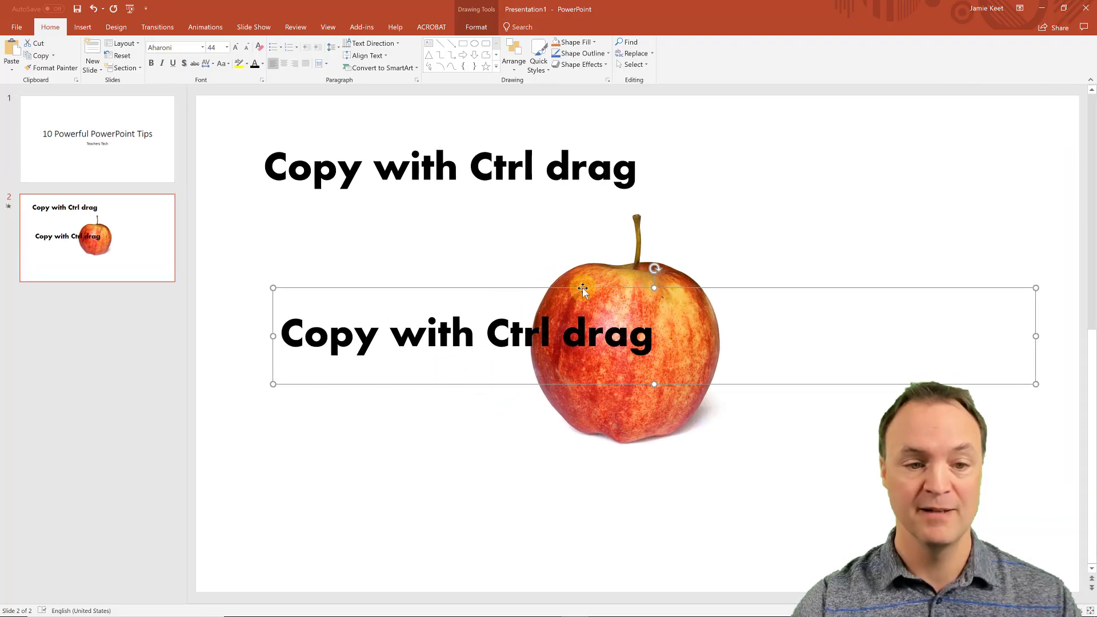
left_click_drag(594, 273, 918, 267)
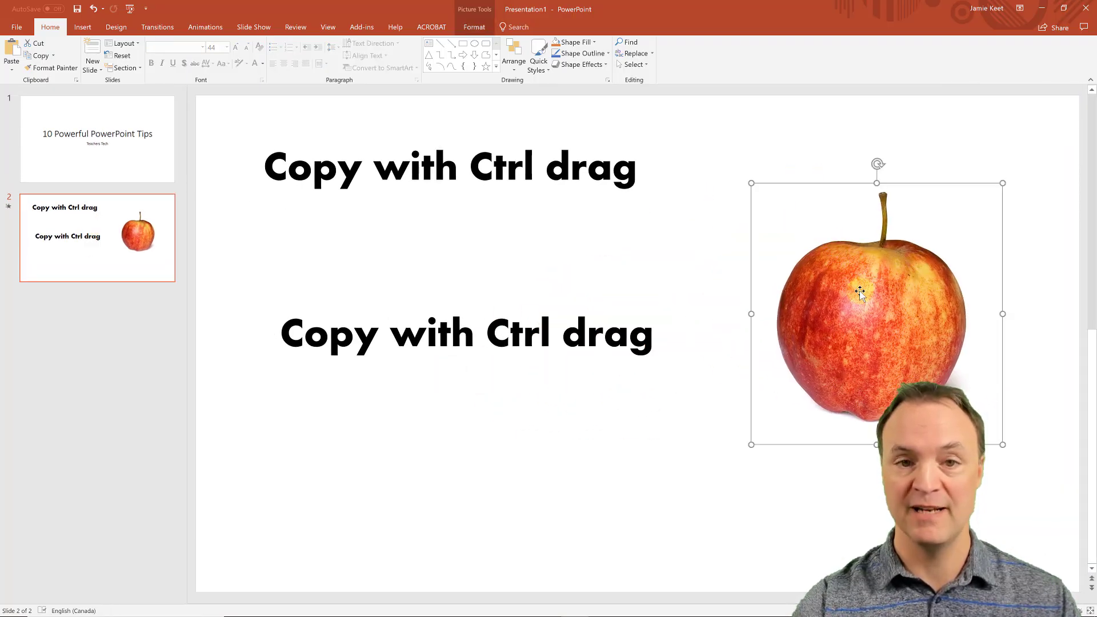
left_click_drag(859, 330, 596, 339)
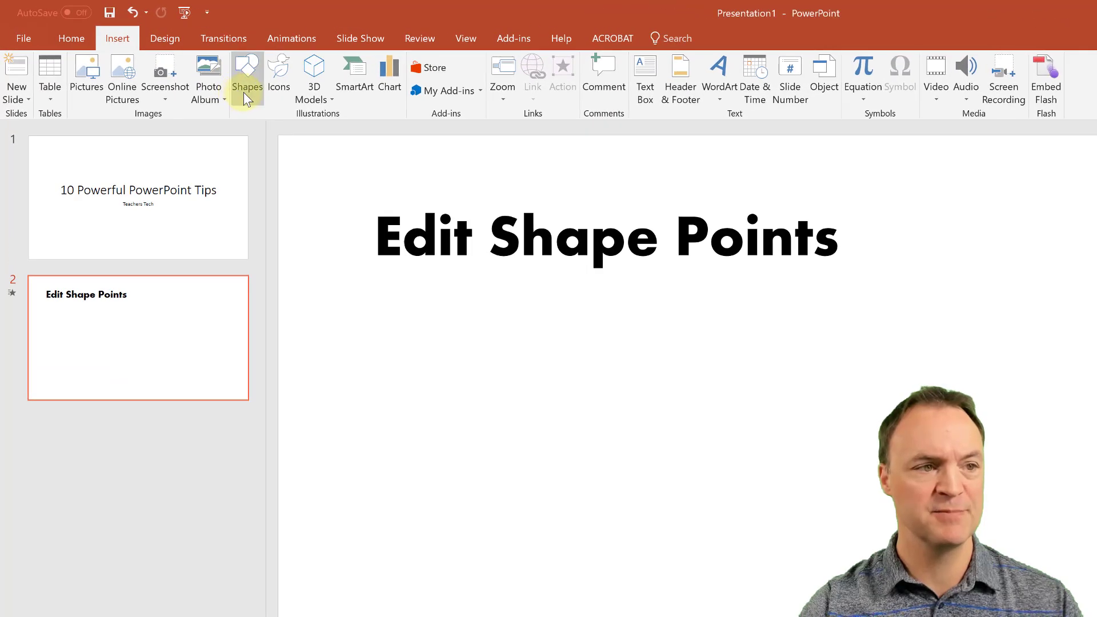
Draw a blue rectangle on the slide.
left_click(245, 97)
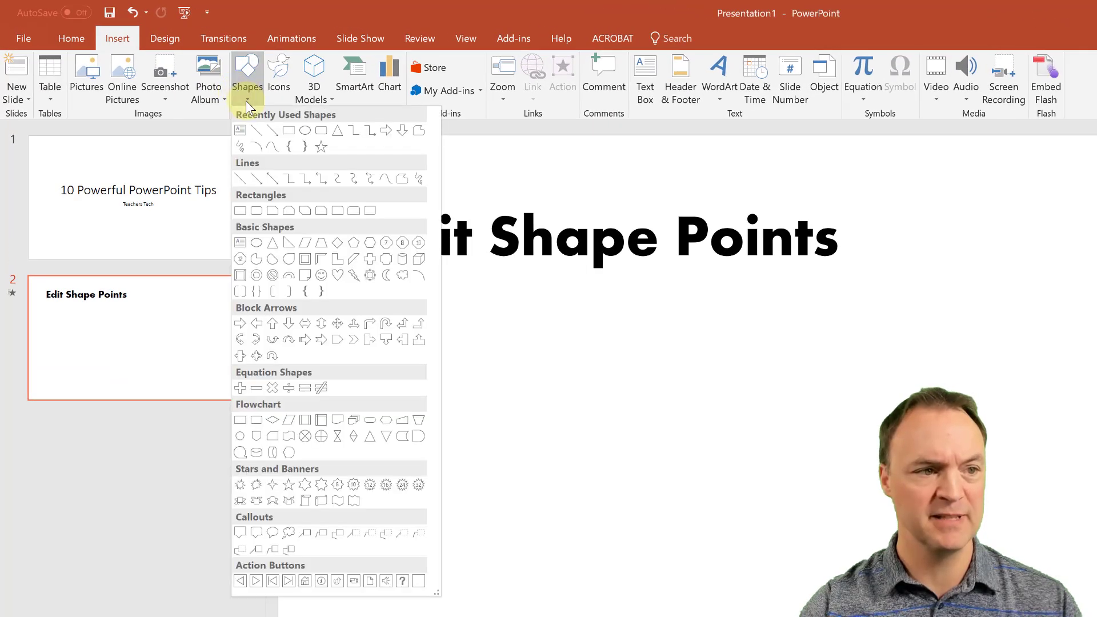
left_click(286, 135)
mouse_move(633, 375)
left_mouse_down()
mouse_move(989, 498)
mouse_move(1025, 497)
left_mouse_up()
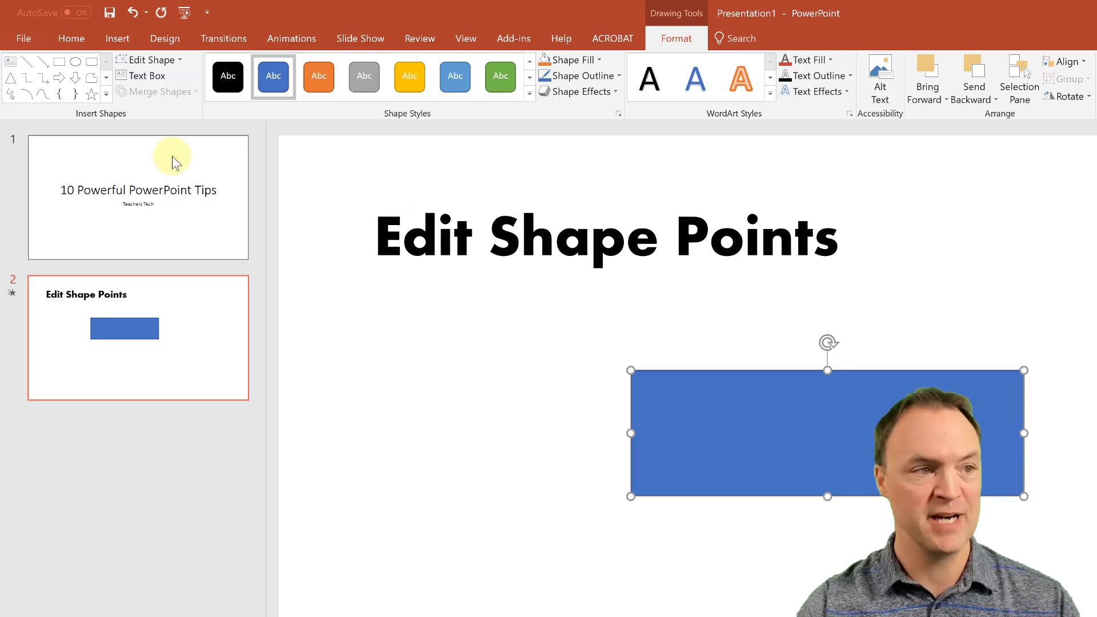
Edit the rectangle's points, dragging the top-left and bottom-right corners into a parallelogram.
left_click(180, 58)
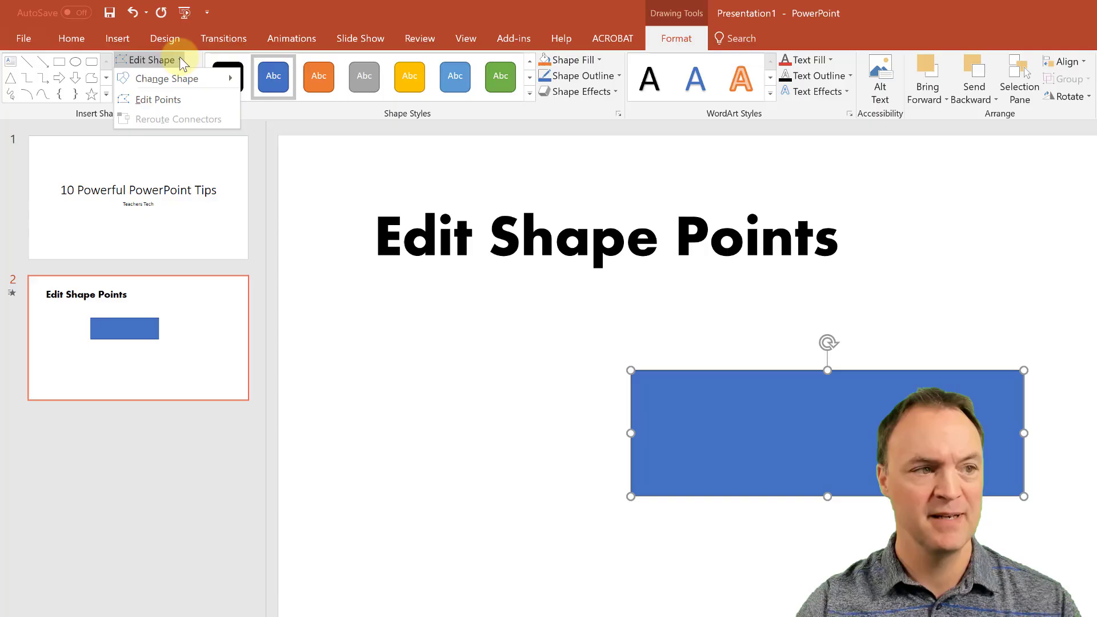
left_click(169, 101)
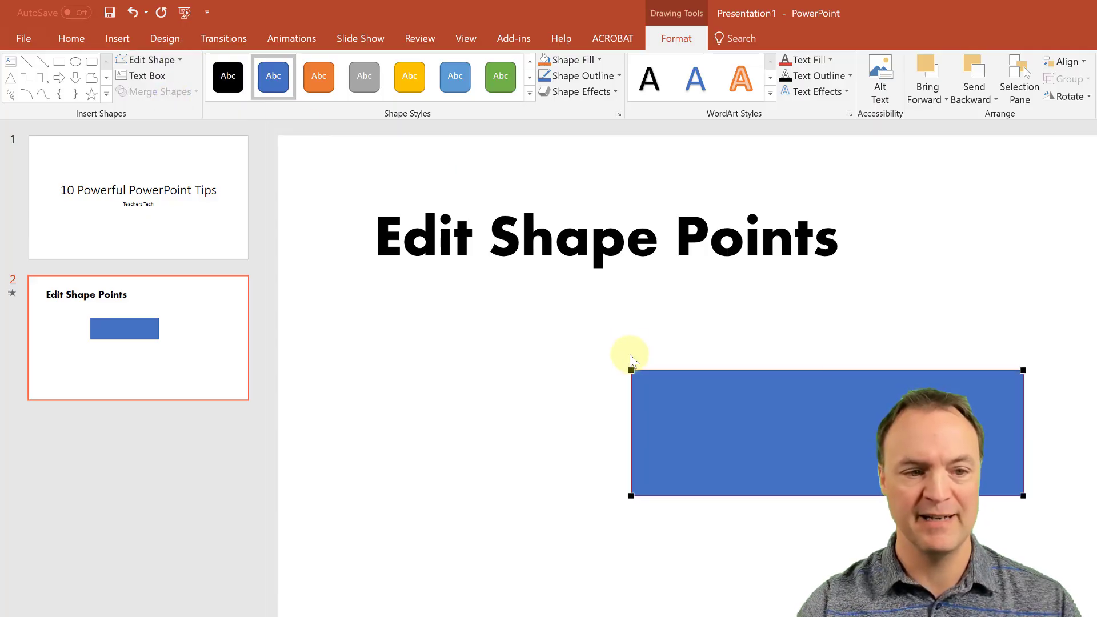
left_click_drag(631, 370, 688, 401)
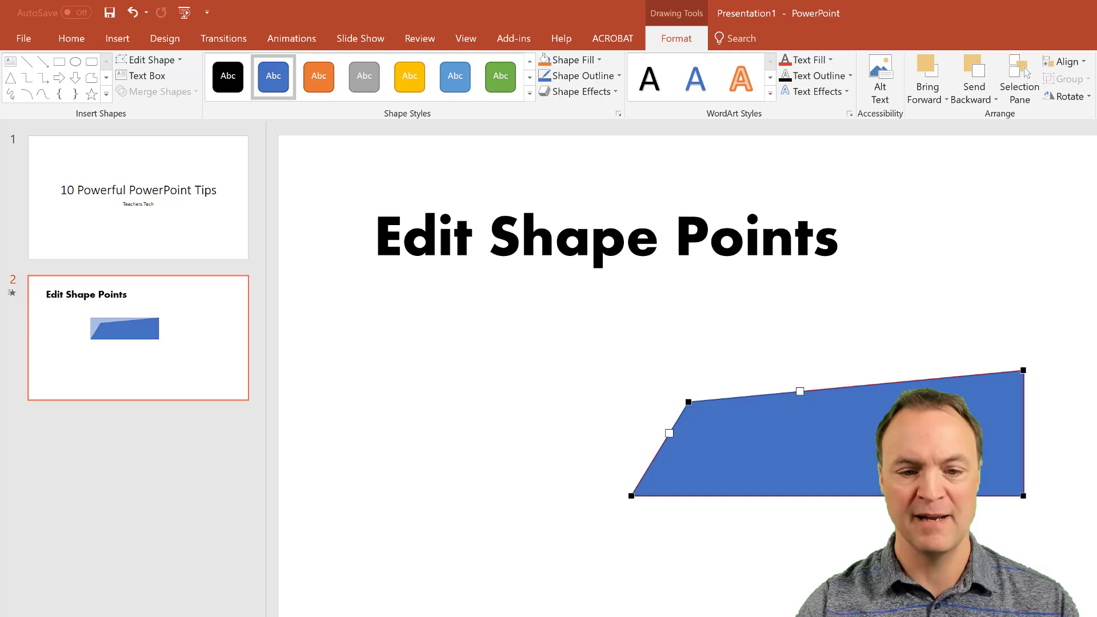
left_click(1023, 495)
left_click_drag(1023, 496, 958, 484)
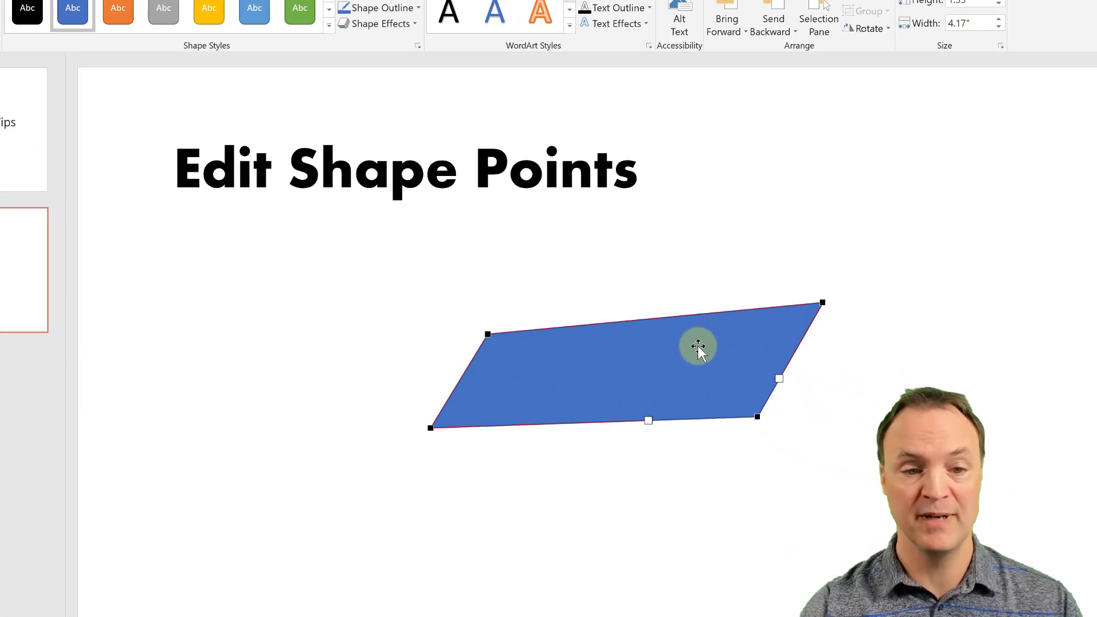
Add points on the top and bottom edges and drag them inward as notches.
right_click(671, 317)
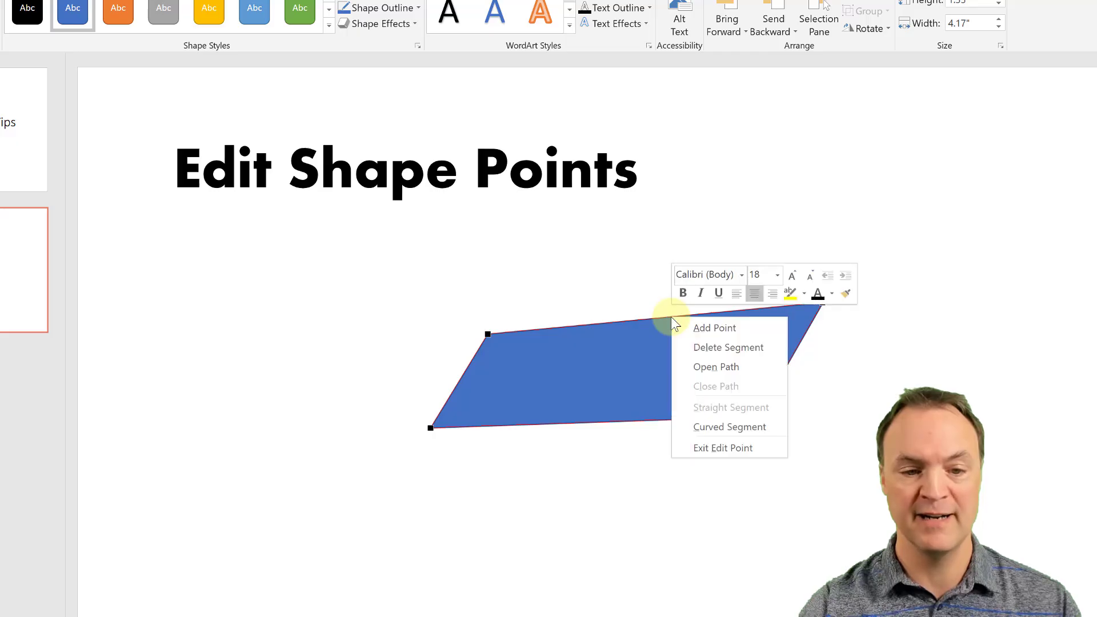
left_click(697, 331)
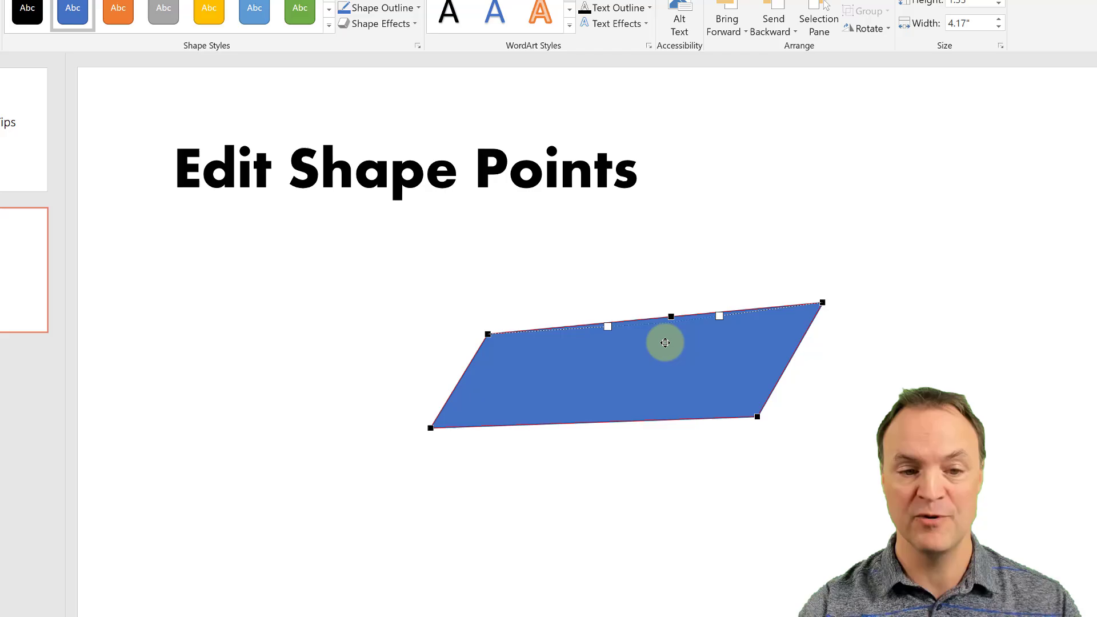
left_click_drag(665, 343, 659, 369)
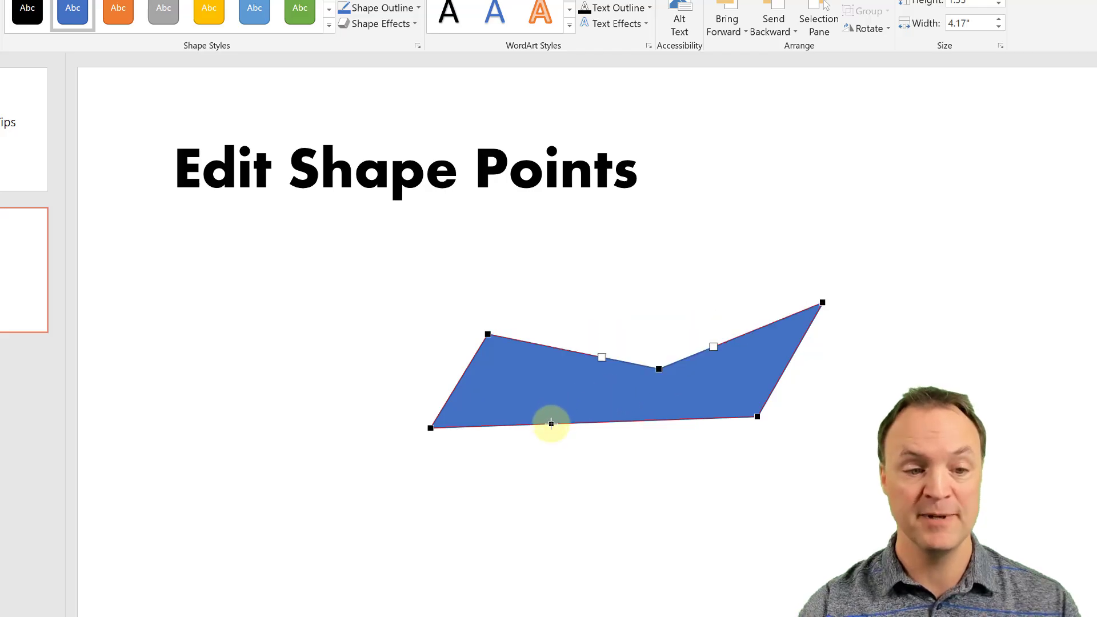
right_click(551, 423)
left_click(572, 433)
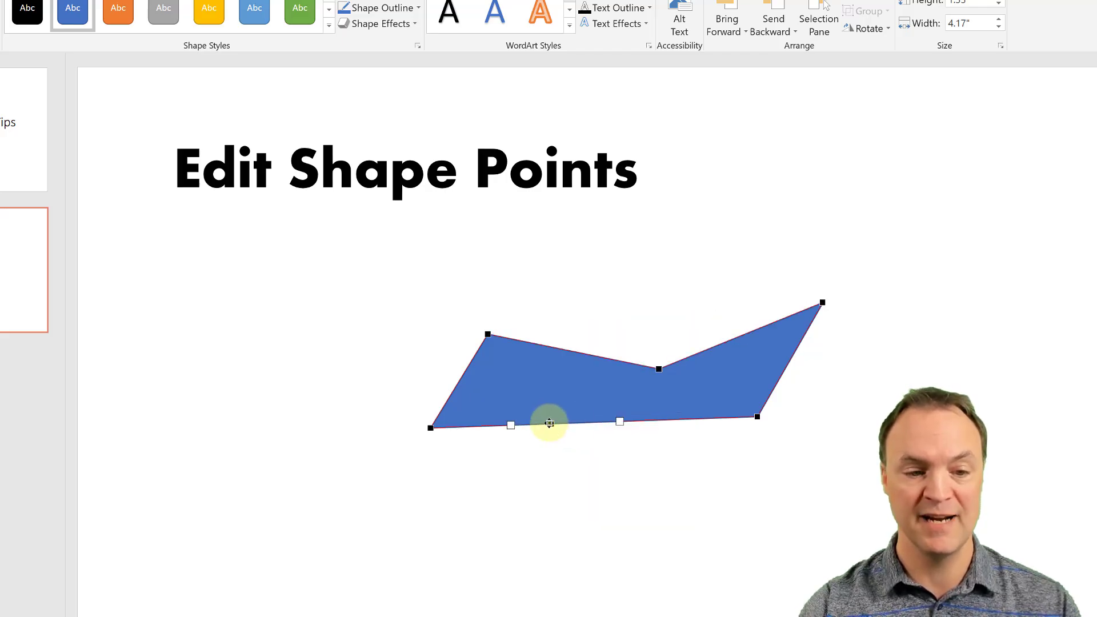
left_click_drag(549, 424, 554, 400)
left_click(611, 477)
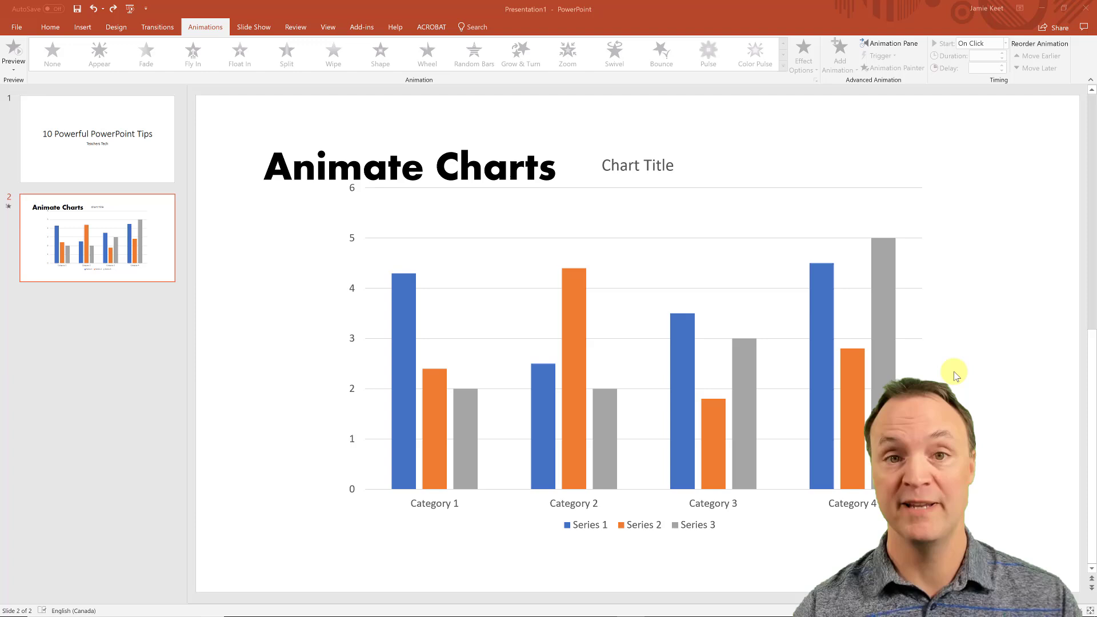
Give the column chart a Float In entrance animation sequenced By Series.
left_click(717, 389)
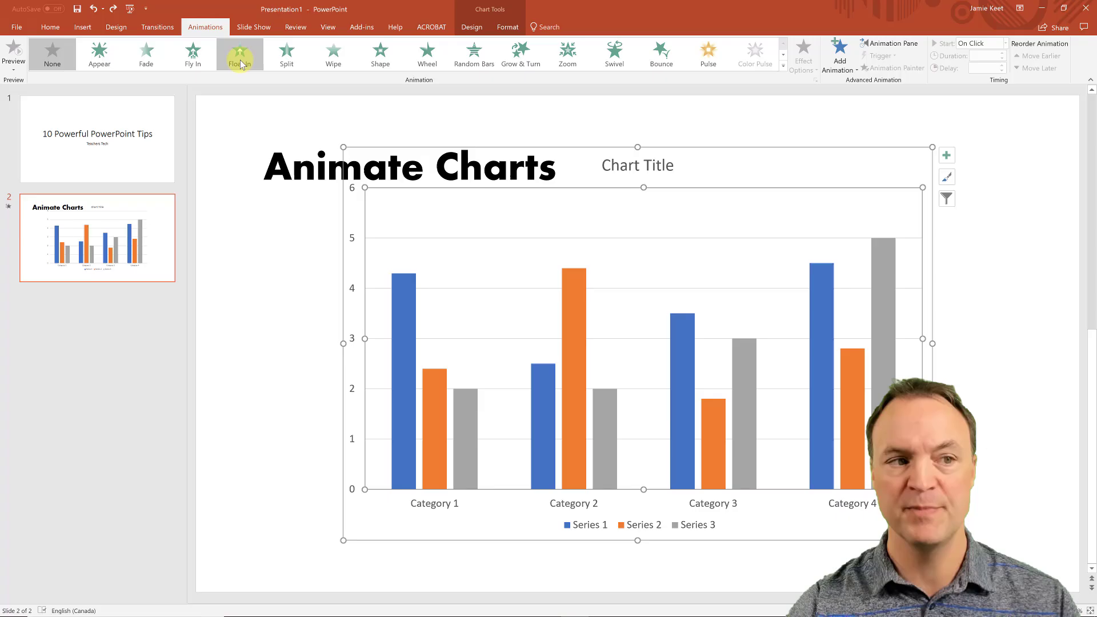
left_click(240, 60)
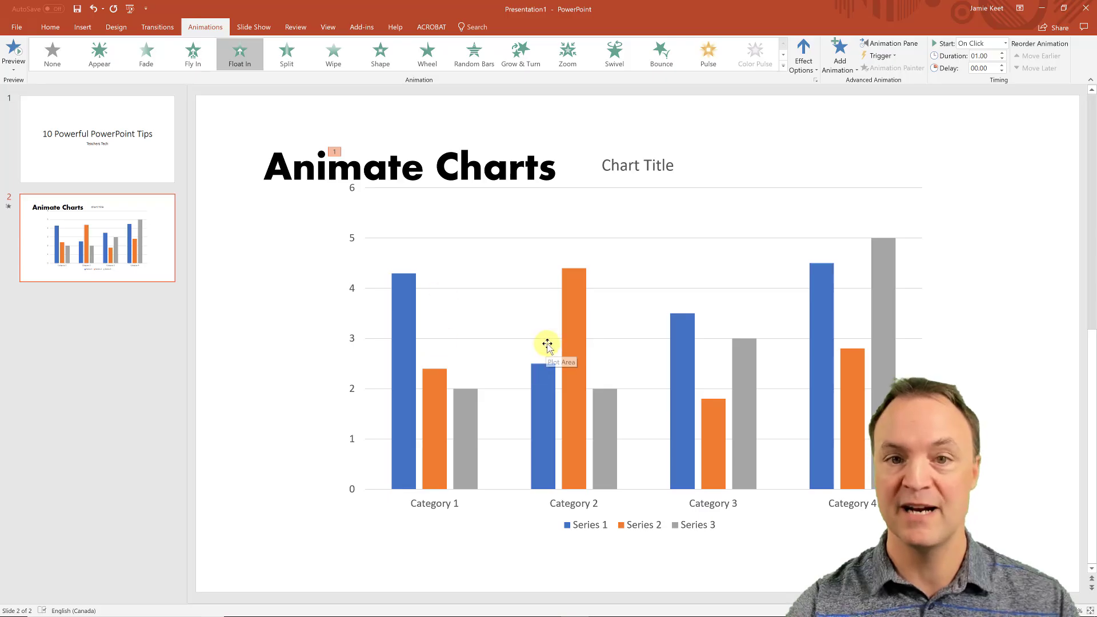
left_click(817, 71)
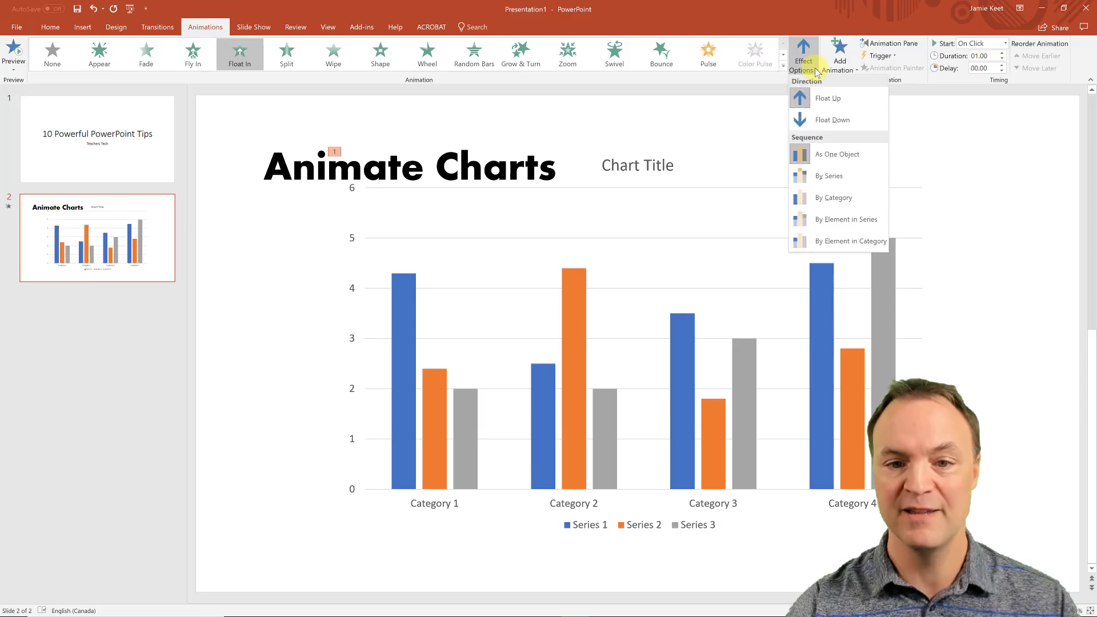
left_click(830, 180)
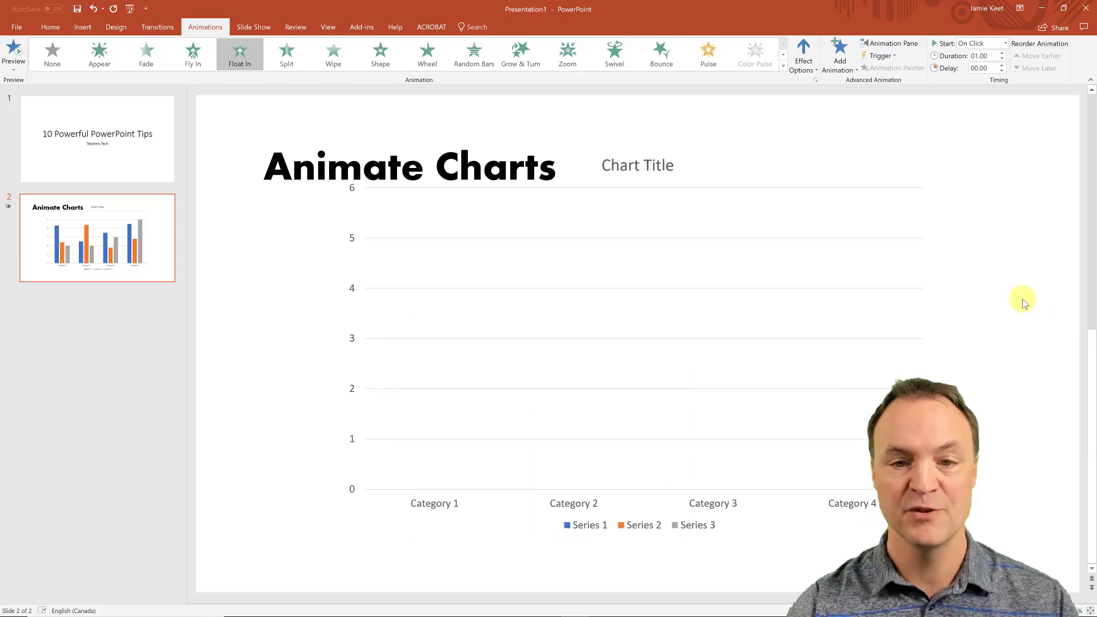